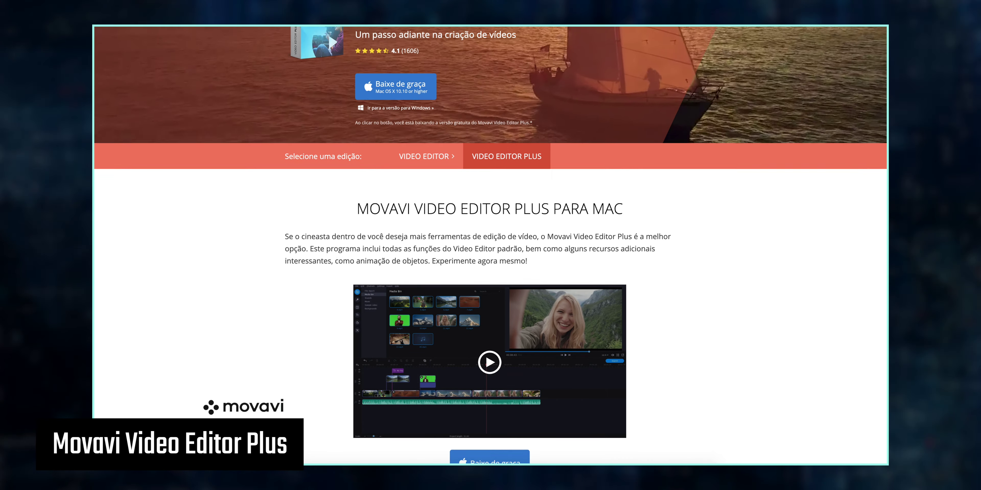
# Step: Scroll down the Video Editor Plus for Mac page past its description, demo video and download offer
pyautogui.scroll(-1, 491, 244)
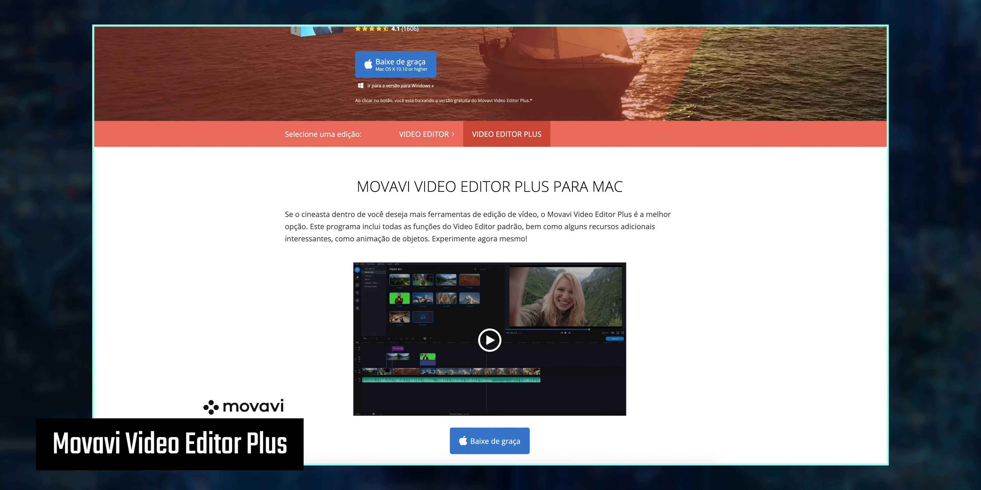
pyautogui.scroll(-1, 490, 244)
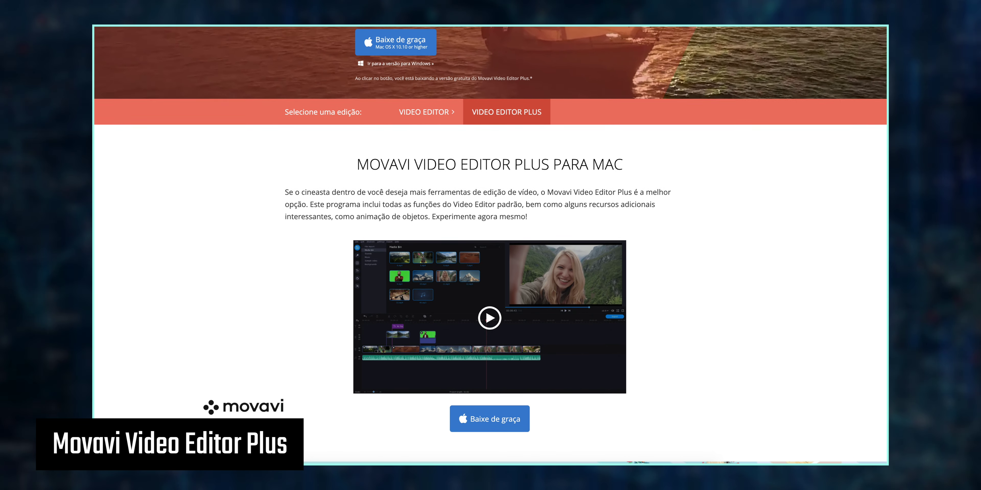
pyautogui.scroll(-1, 491, 243)
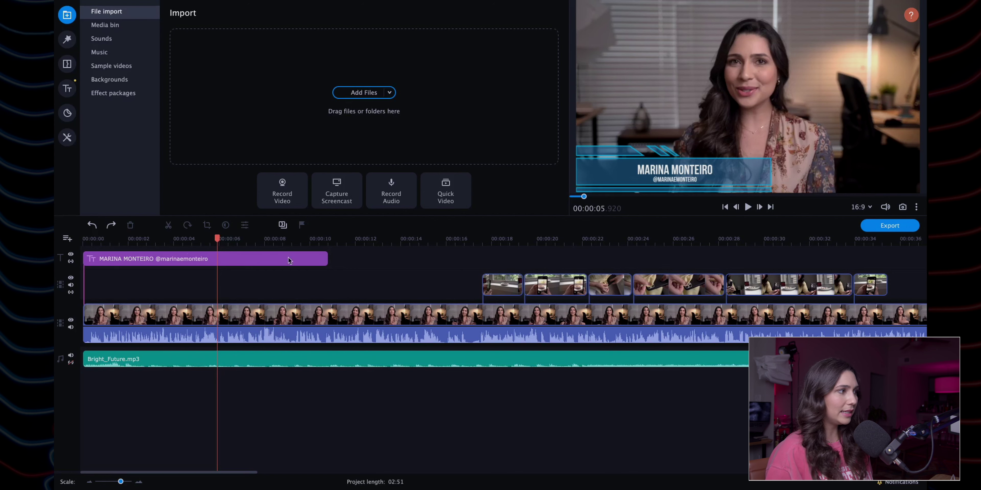
# Step: Advance the playhead to about 00:00:29 to preview the phone B-roll, then check the extra import options
pyautogui.click(509, 245)
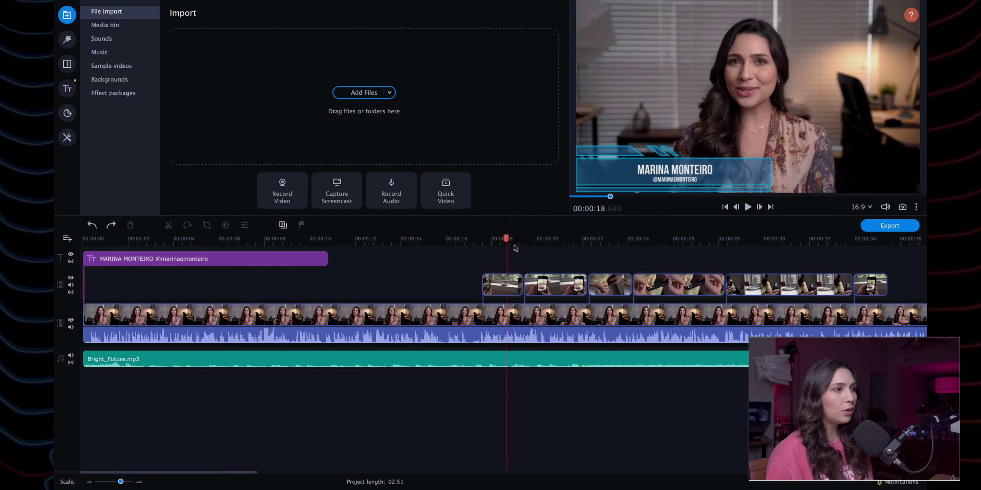
pyautogui.click(559, 244)
pyautogui.click(621, 243)
pyautogui.click(664, 243)
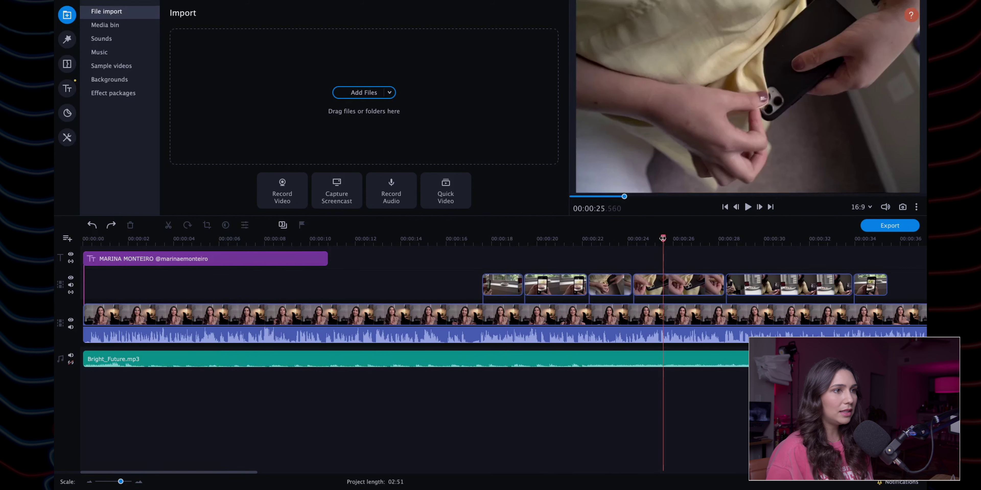
pyautogui.click(747, 243)
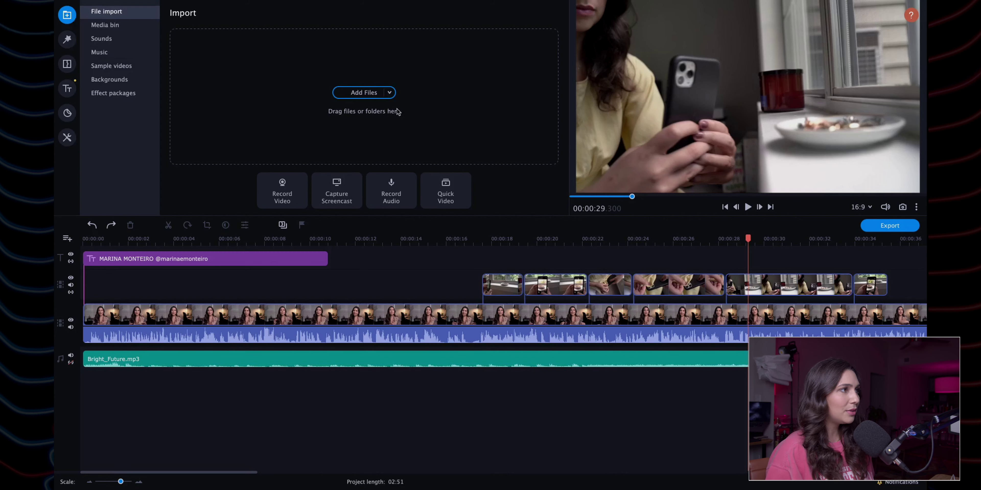
pyautogui.click(389, 93)
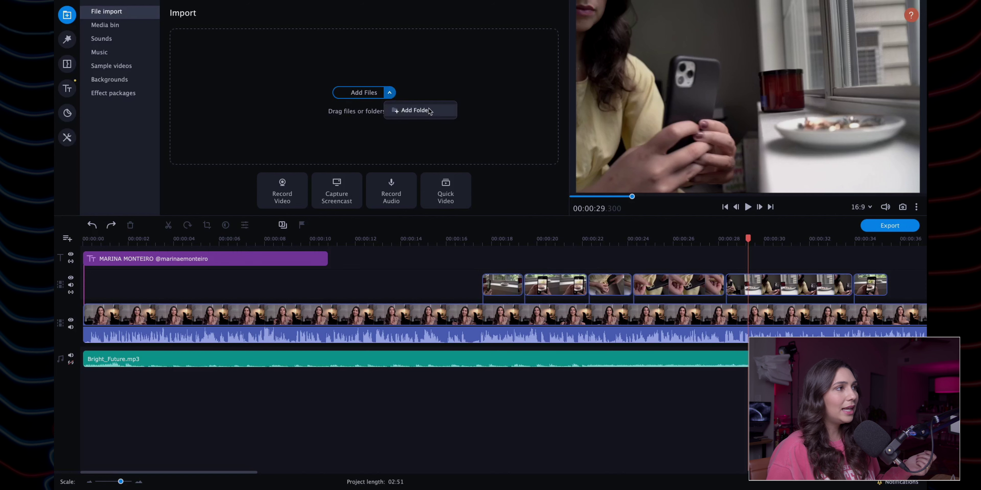
pyautogui.click(497, 100)
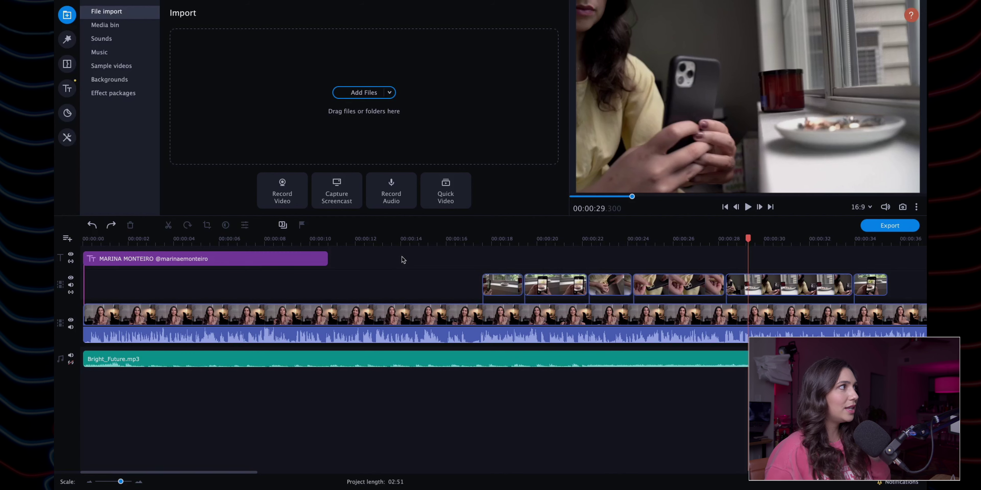
# Step: Show the Media Bin with the imported b1–b13 and oc 1–3 clips
pyautogui.click(108, 26)
pyautogui.scroll(-2, 417, 141)
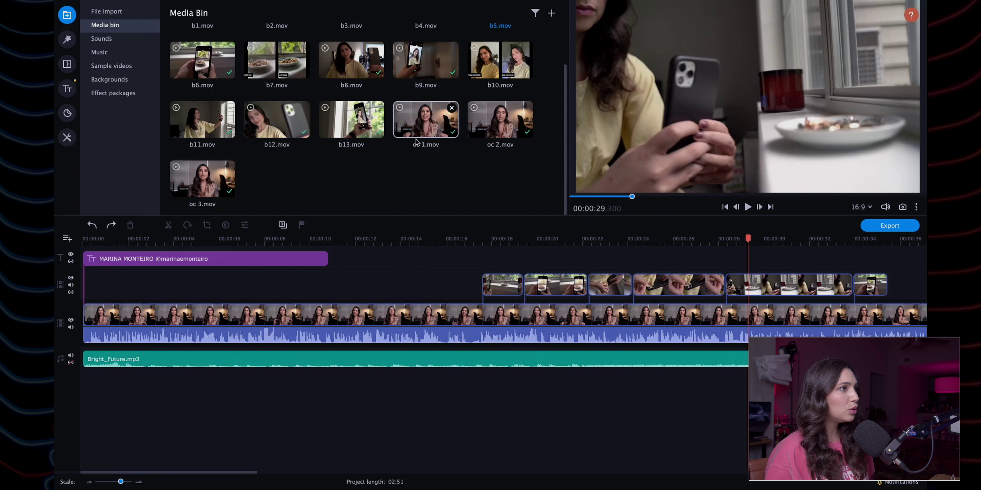
pyautogui.scroll(2, 417, 142)
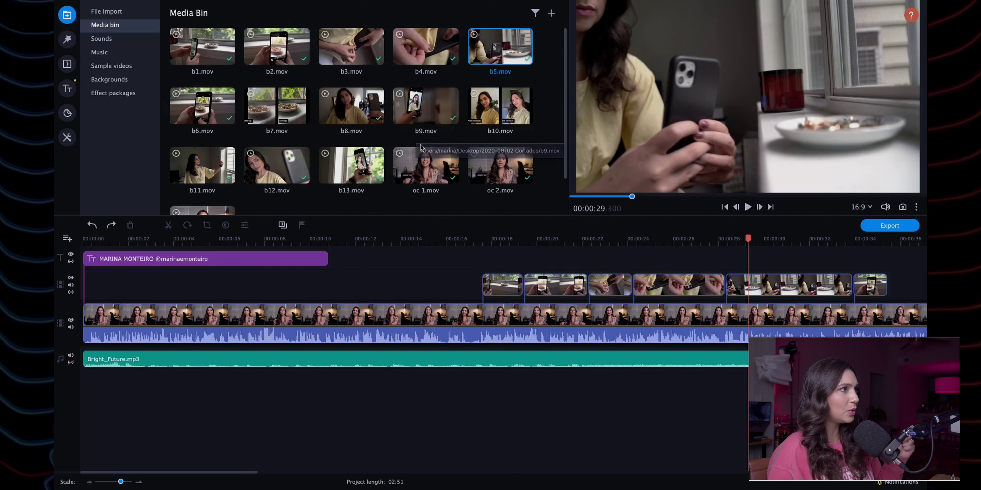
pyautogui.scroll(-2, 396, 127)
pyautogui.scroll(2, 376, 117)
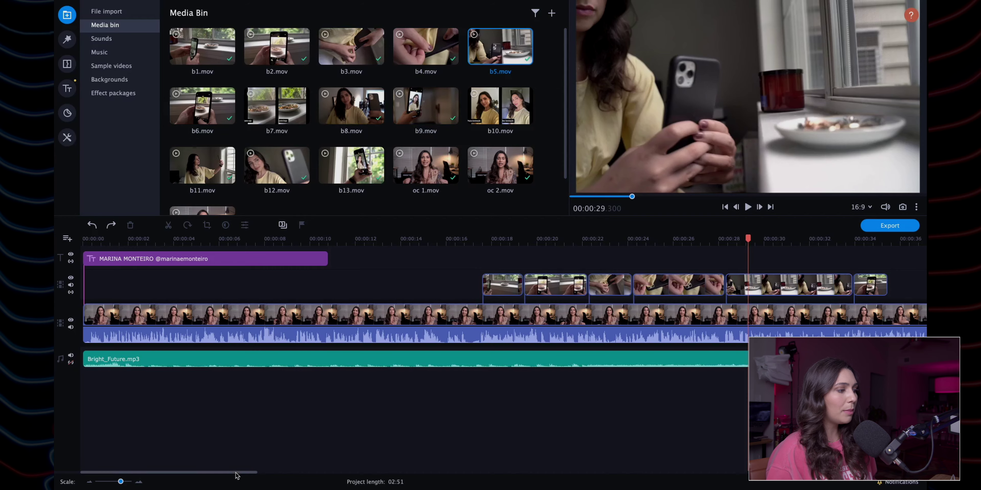
# Step: Set the playhead at the main clip's end near 01:30.9 and add oc 3.mov to the main track
pyautogui.moveTo(237, 472); pyautogui.dragTo(427, 472)
pyautogui.hscroll(10, 447, 454)
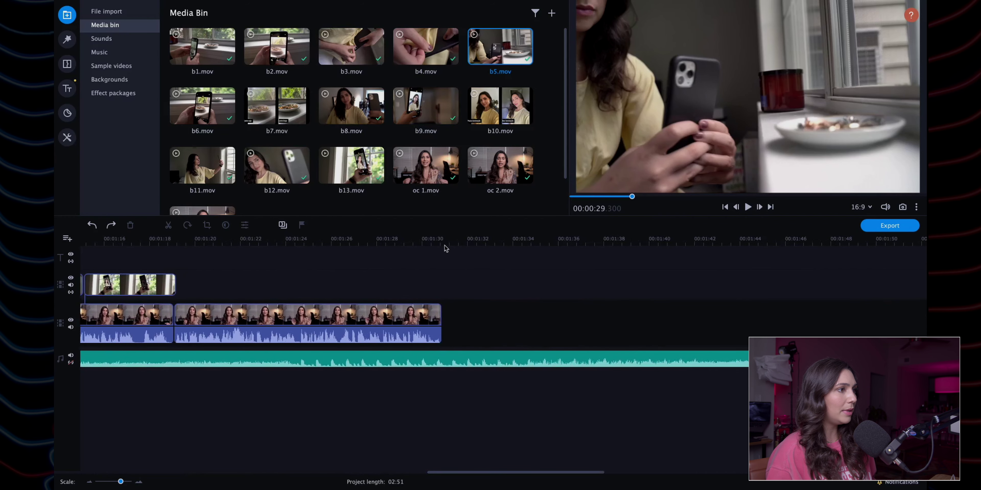
pyautogui.click(442, 243)
pyautogui.moveTo(441, 244); pyautogui.dragTo(442, 238)
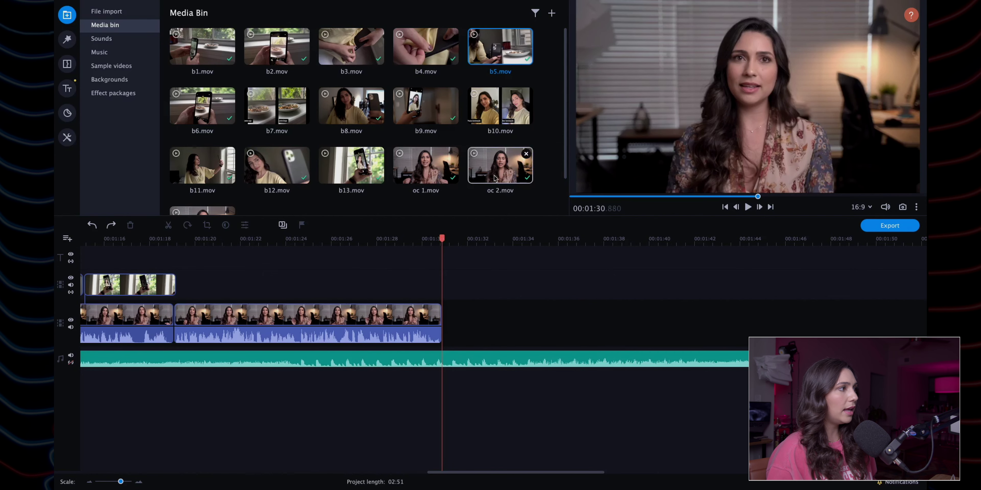
pyautogui.scroll(-1, 495, 179)
pyautogui.click(206, 181)
pyautogui.moveTo(206, 180); pyautogui.dragTo(447, 315)
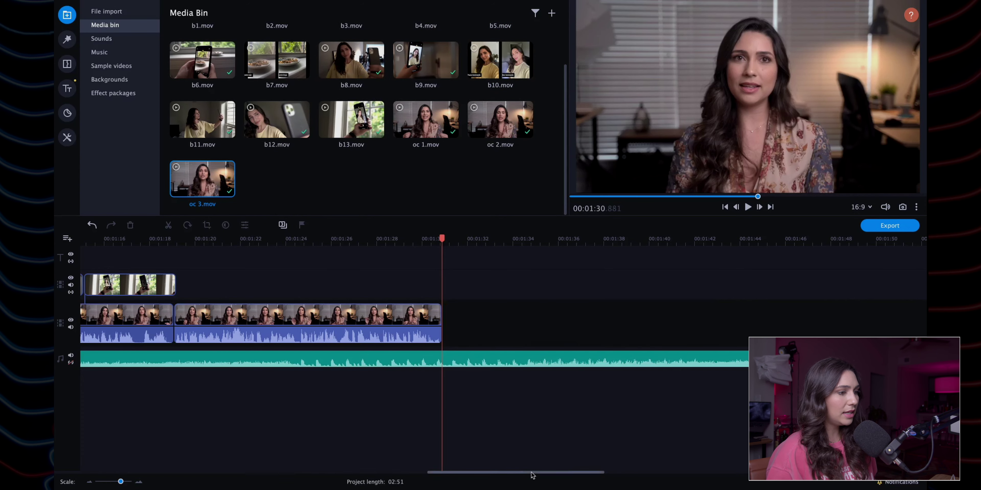
pyautogui.moveTo(531, 472); pyautogui.dragTo(494, 472)
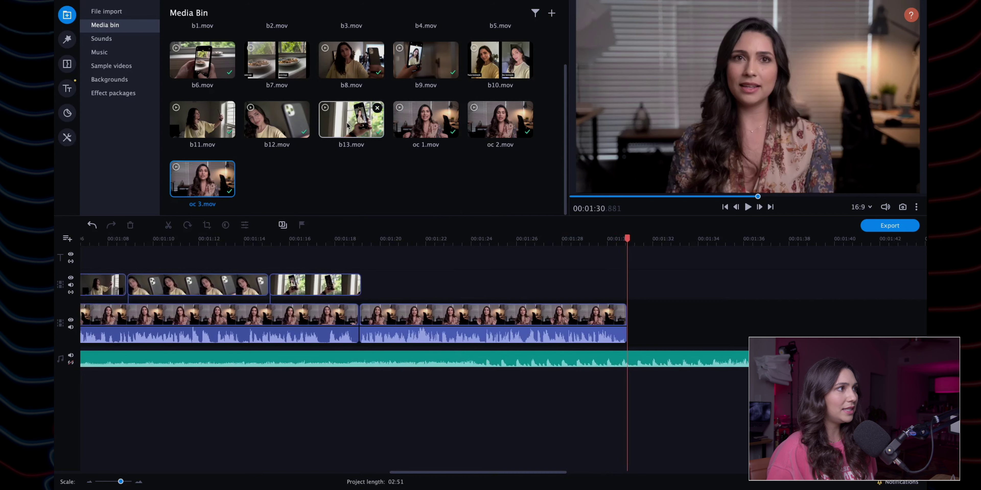
pyautogui.moveTo(347, 126); pyautogui.dragTo(537, 285)
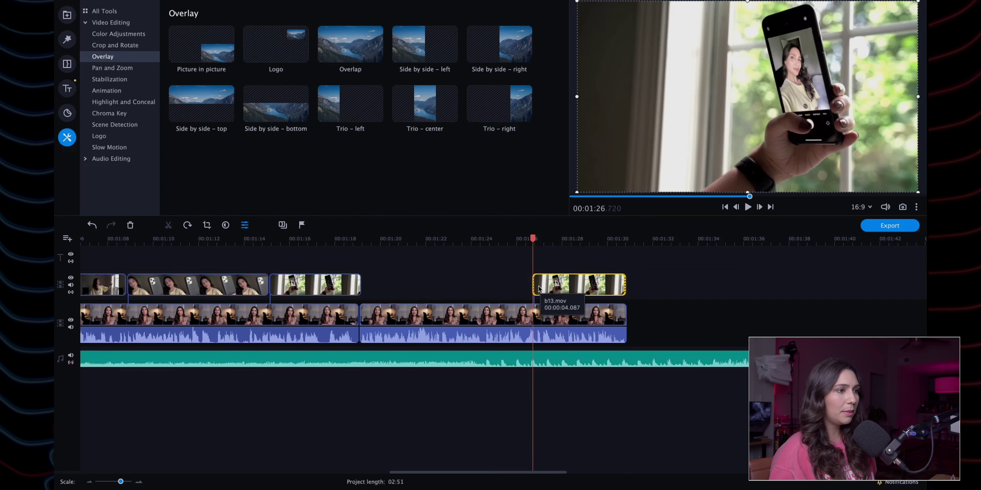
pyautogui.hotkey('ctrl', 'z')
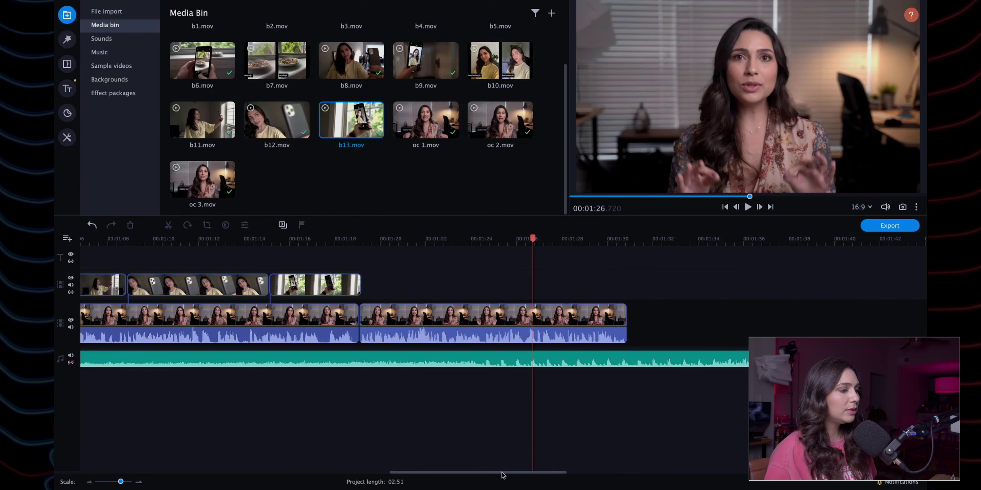
pyautogui.hscroll(-10, 153, 442)
pyautogui.hscroll(10, 243, 447)
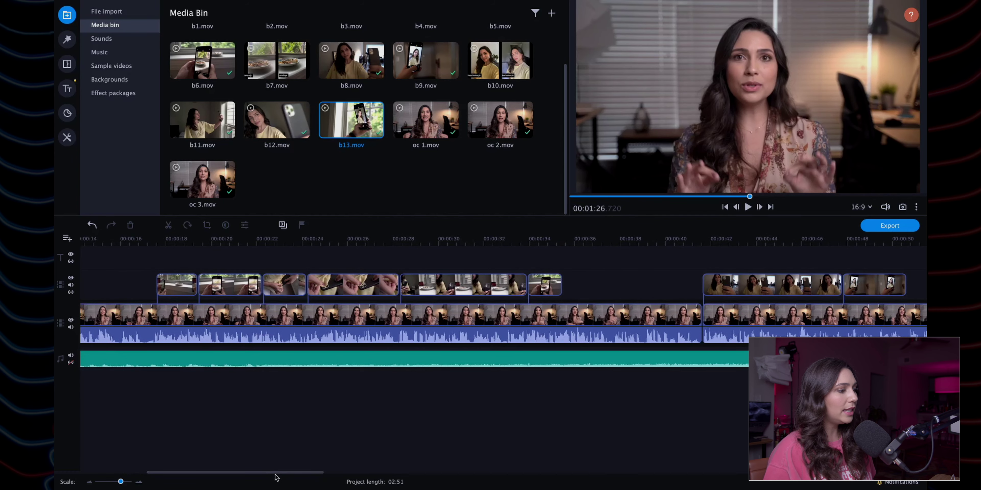
pyautogui.moveTo(277, 474); pyautogui.dragTo(512, 323)
pyautogui.moveTo(495, 475); pyautogui.dragTo(438, 472)
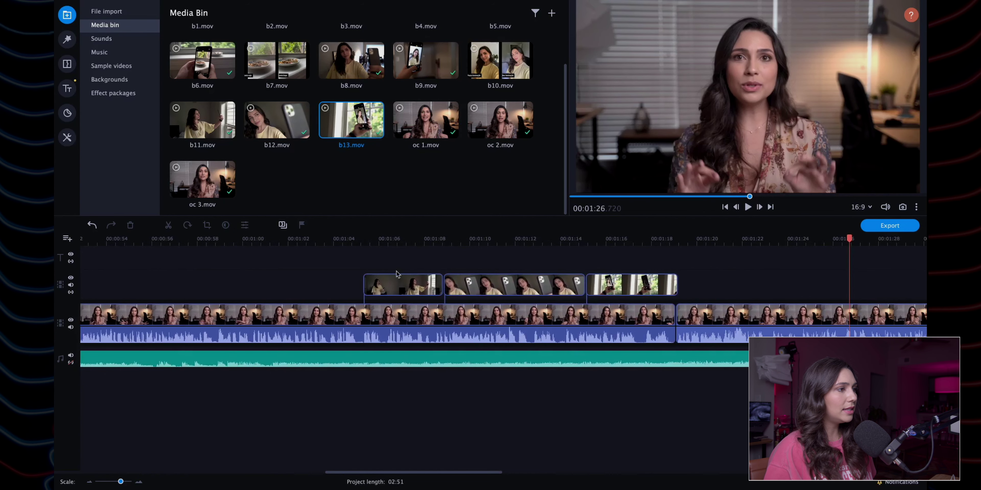
pyautogui.click(362, 240)
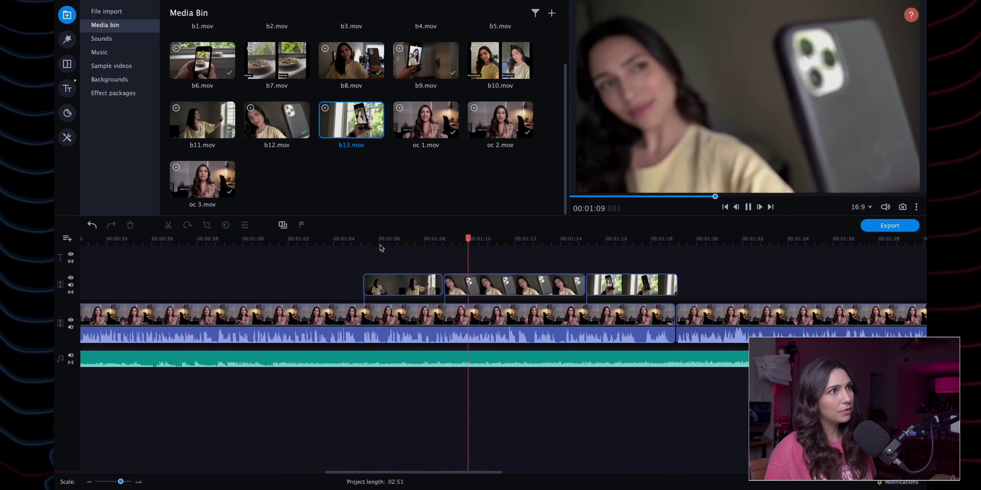
pyautogui.press('space')
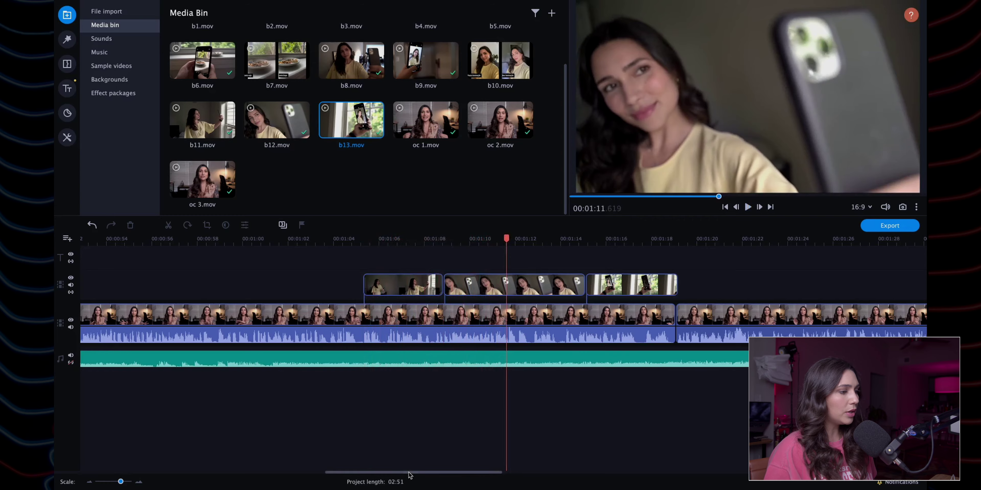
pyautogui.moveTo(409, 478); pyautogui.dragTo(130, 457)
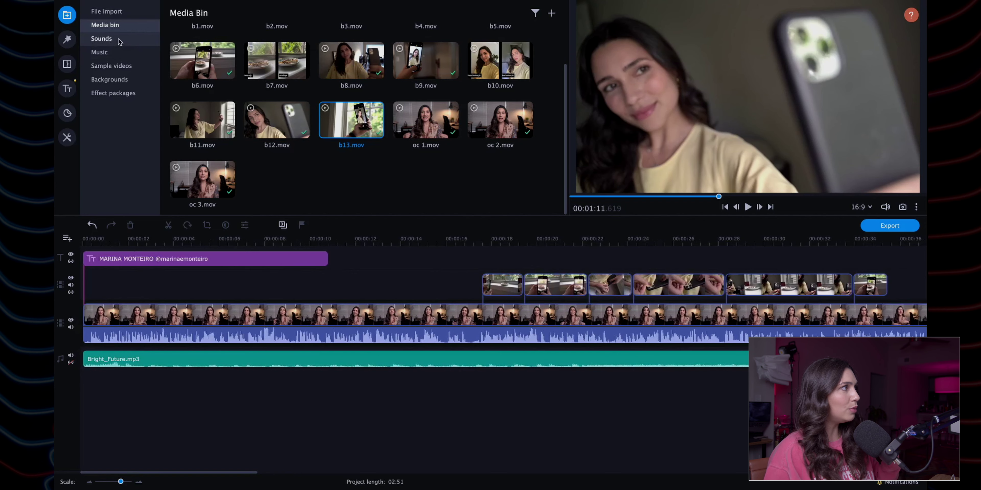
pyautogui.click(106, 45)
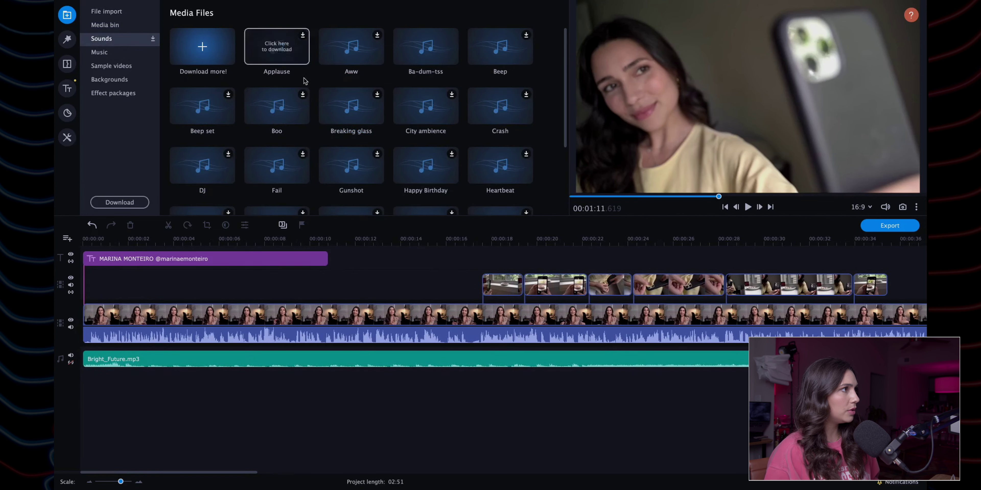
pyautogui.scroll(-3, 431, 80)
pyautogui.scroll(3, 432, 80)
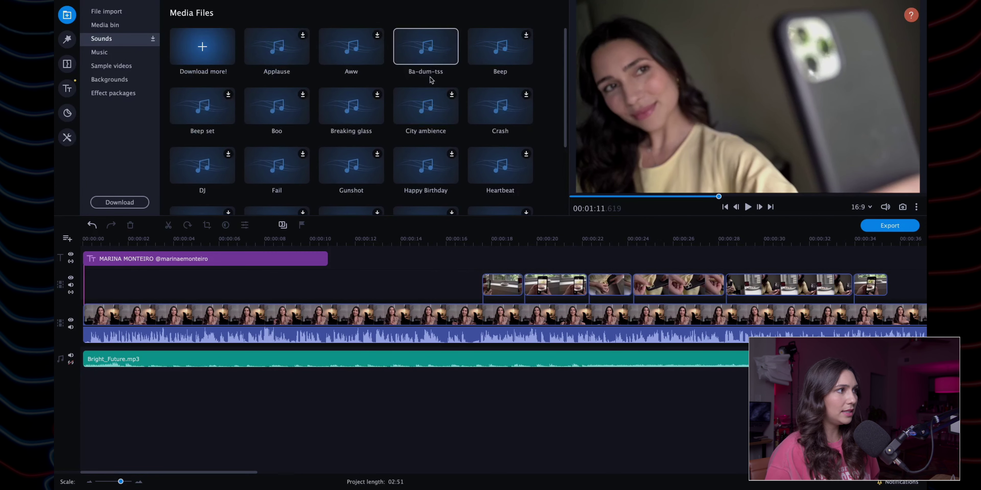
pyautogui.scroll(-3, 431, 80)
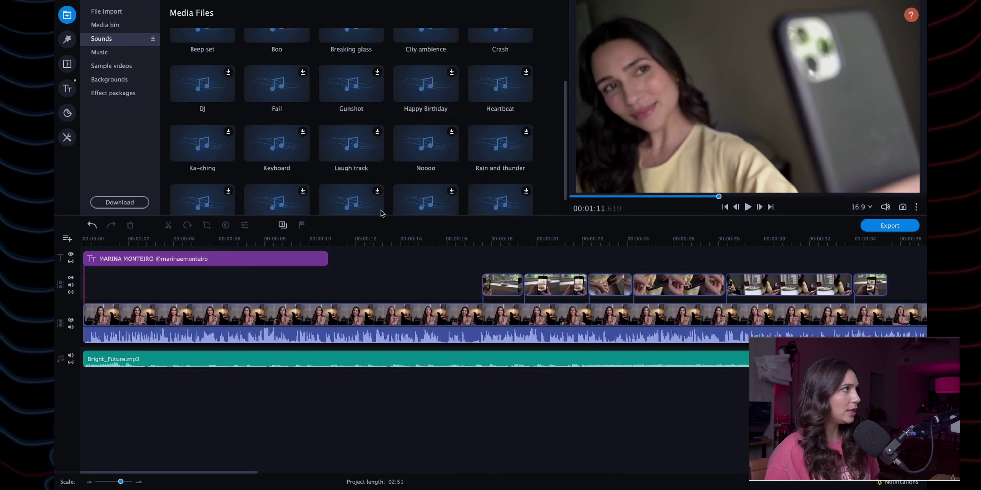
pyautogui.click(101, 55)
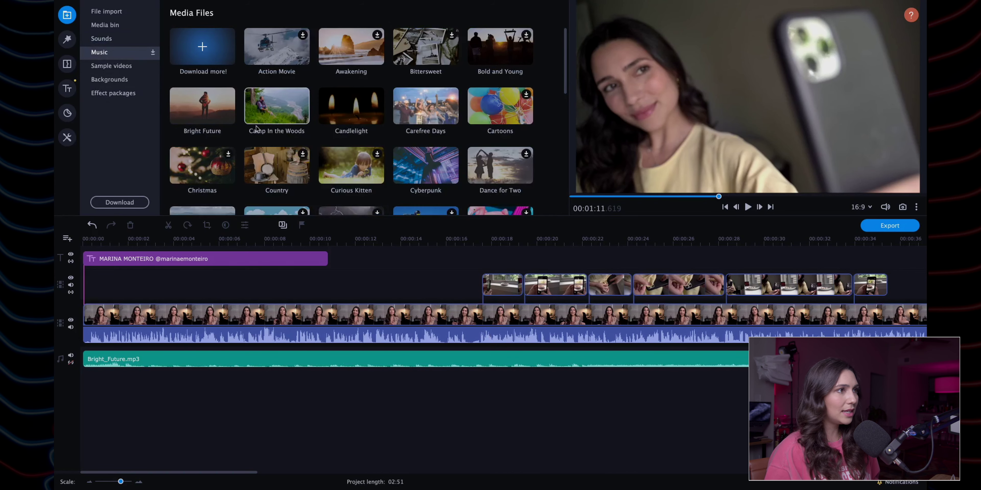
pyautogui.scroll(-4, 297, 152)
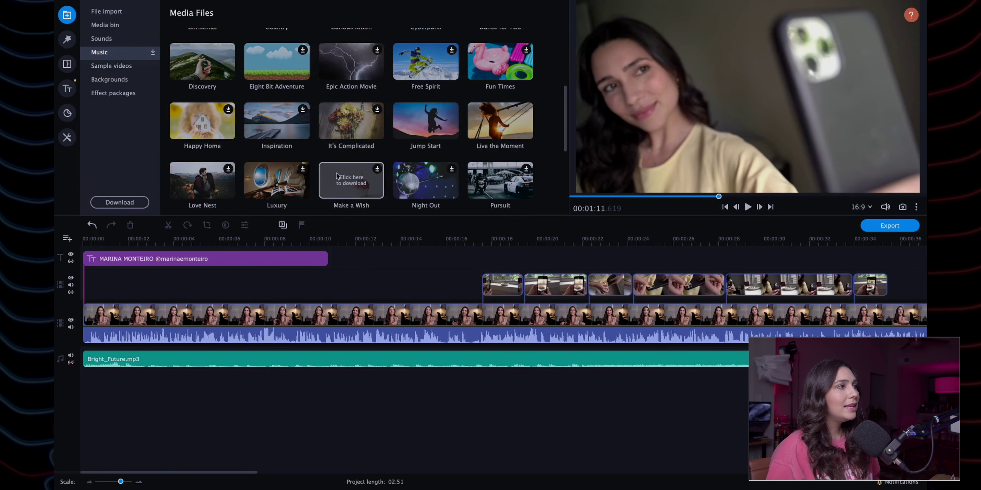
pyautogui.scroll(-5, 336, 176)
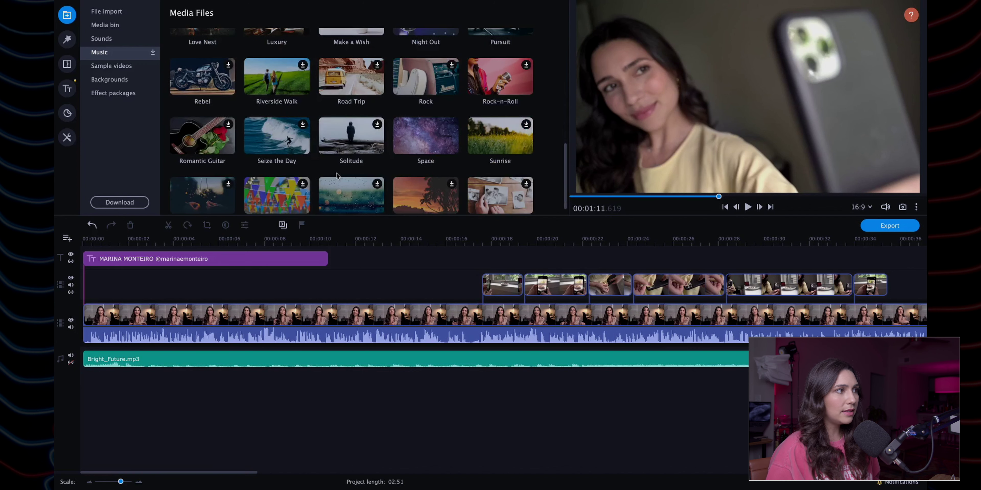
pyautogui.scroll(-1, 336, 176)
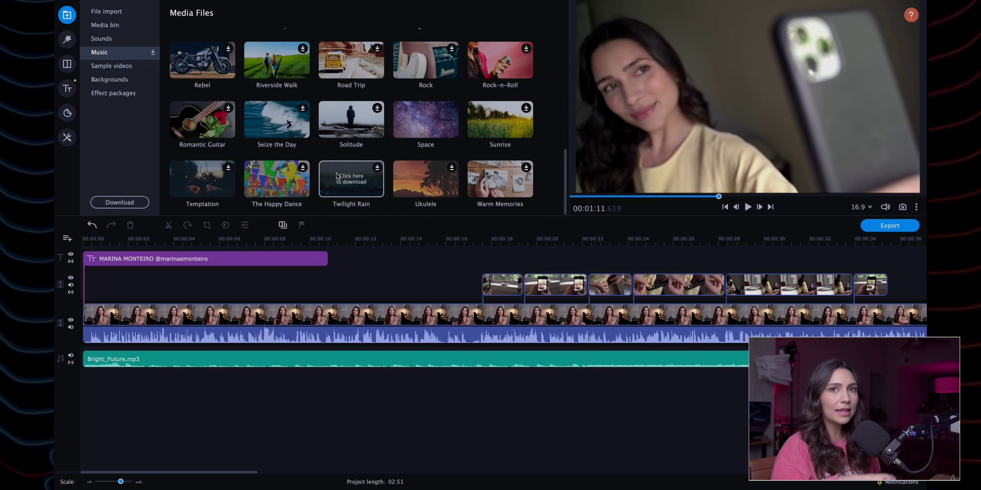
pyautogui.scroll(15, 336, 176)
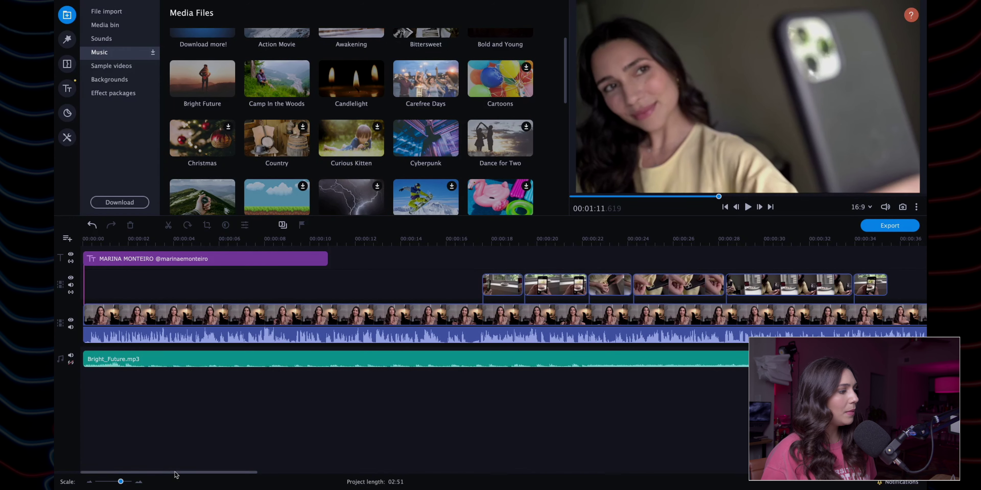
pyautogui.moveTo(176, 476); pyautogui.dragTo(151, 473)
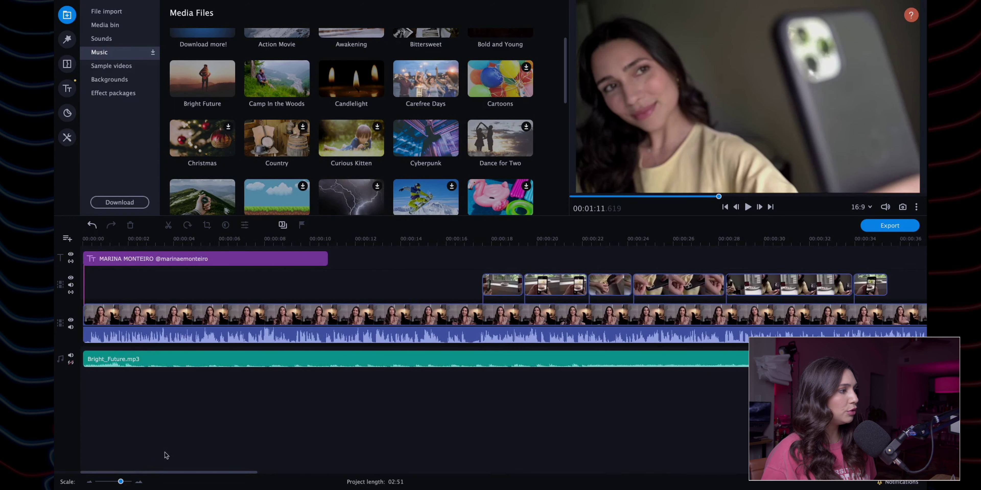
pyautogui.scroll(1, 417, 154)
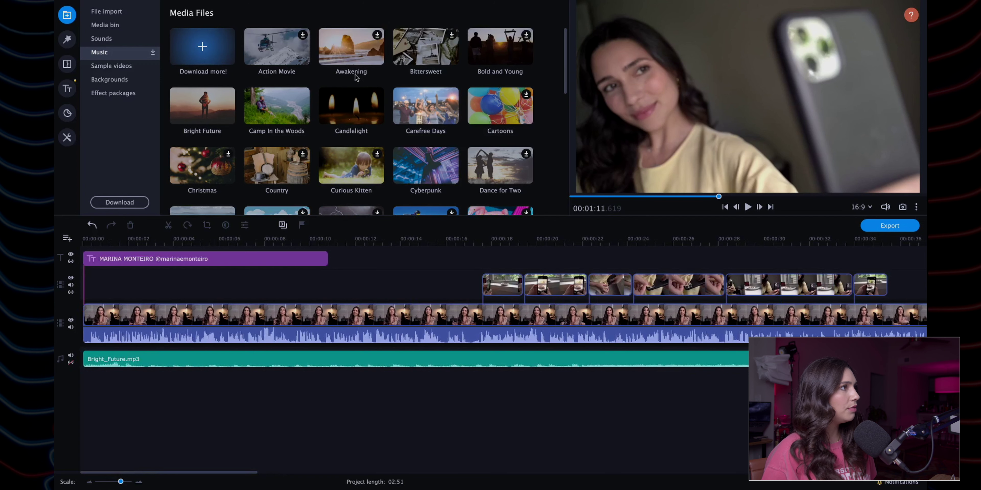
# Step: Audition Carefree Days, Camp In the Woods and Bright Future, then delete Bright_Future.mp3 from the timeline
pyautogui.click(431, 106)
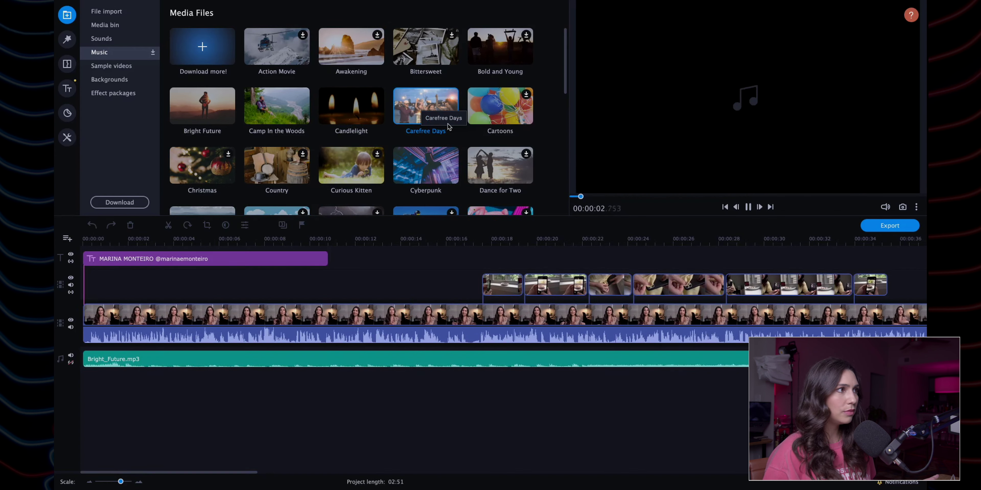
pyautogui.click(285, 112)
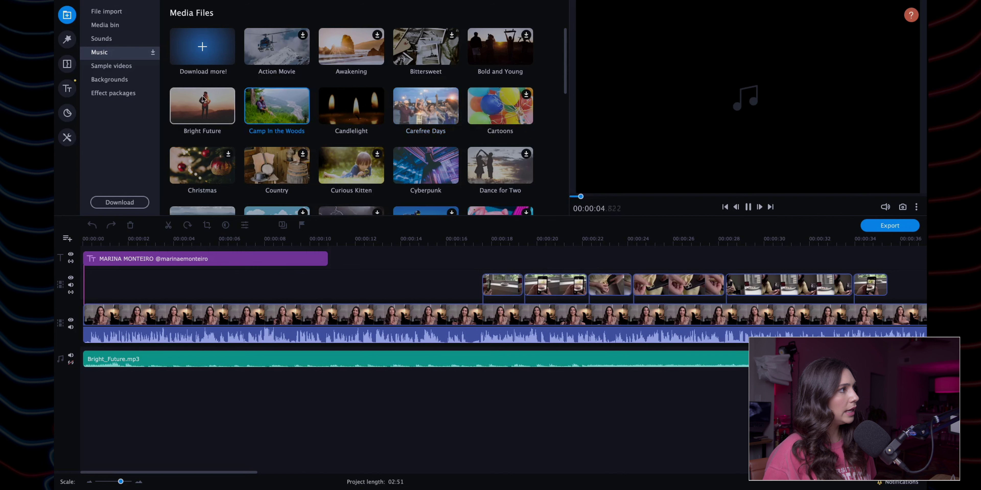
pyautogui.click(204, 106)
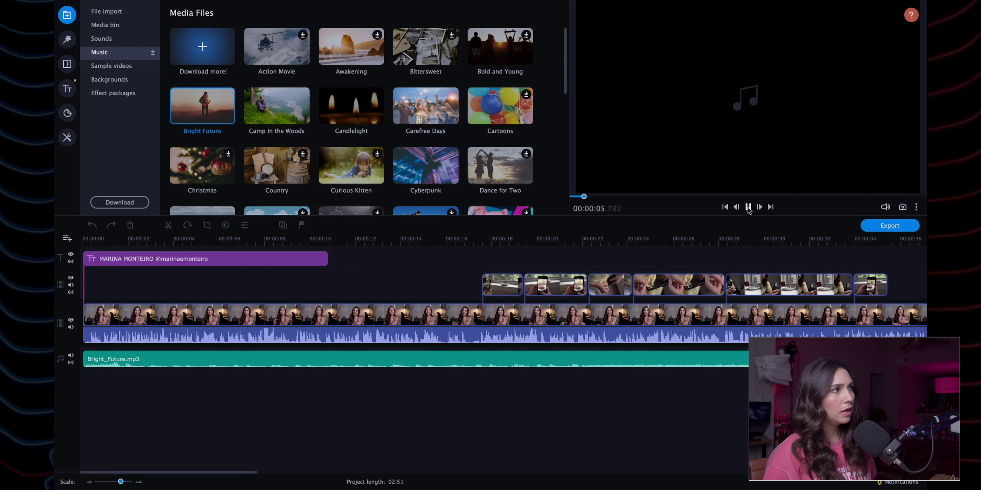
pyautogui.click(539, 364)
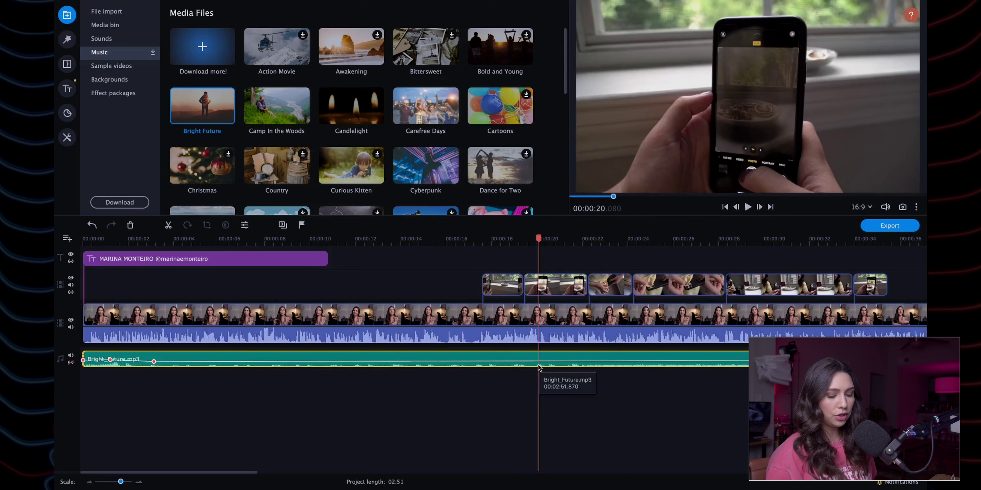
pyautogui.press('Delete')
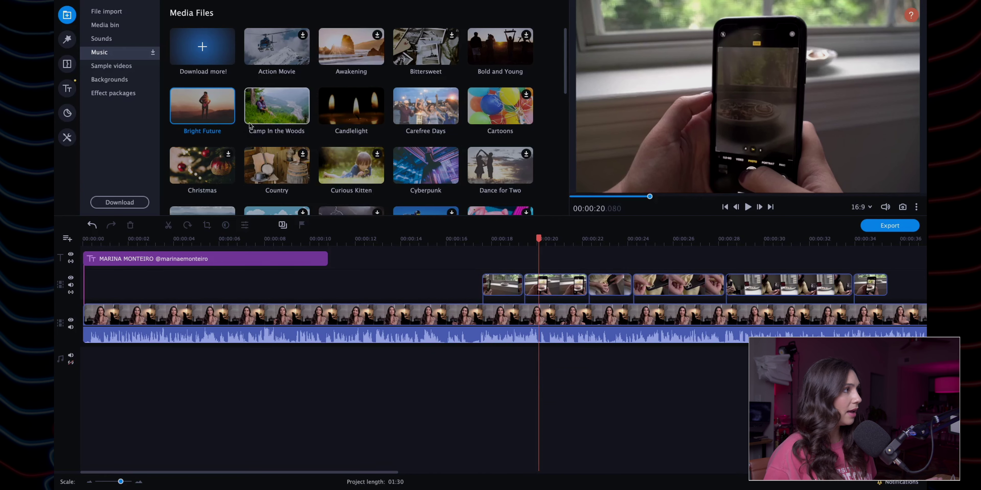
# Step: Place Bright Future on the empty music track starting at 0, undoing a trial shift later
pyautogui.moveTo(202, 105); pyautogui.dragTo(82, 357)
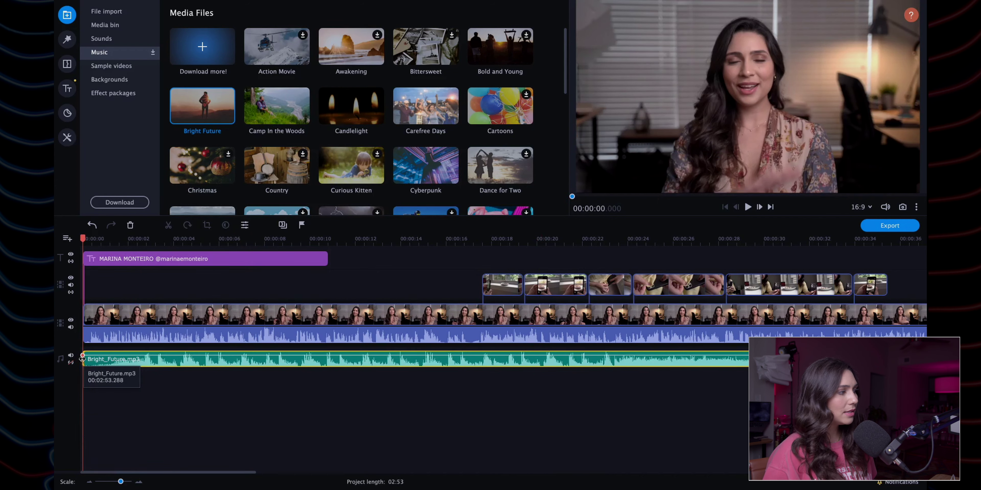
pyautogui.moveTo(83, 358); pyautogui.dragTo(98, 360)
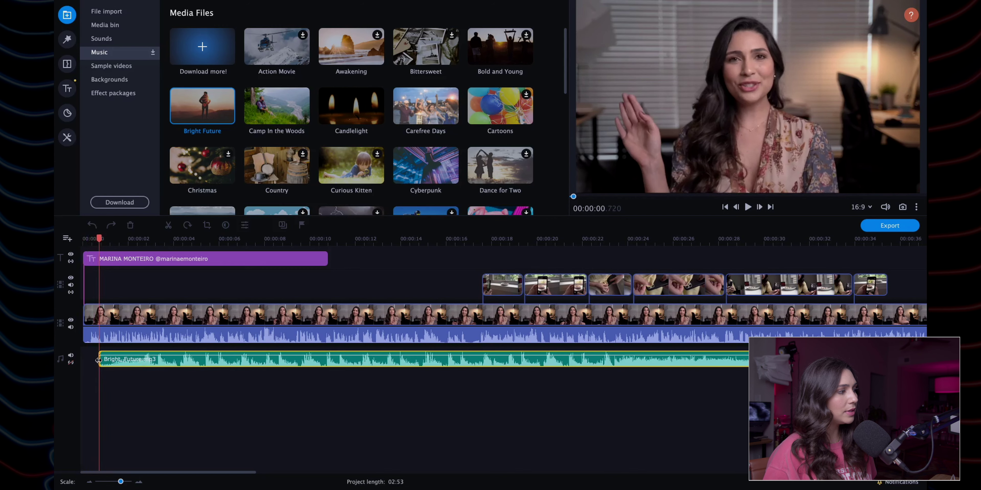
pyautogui.click(151, 361)
pyautogui.hotkey('ctrl', 'z')
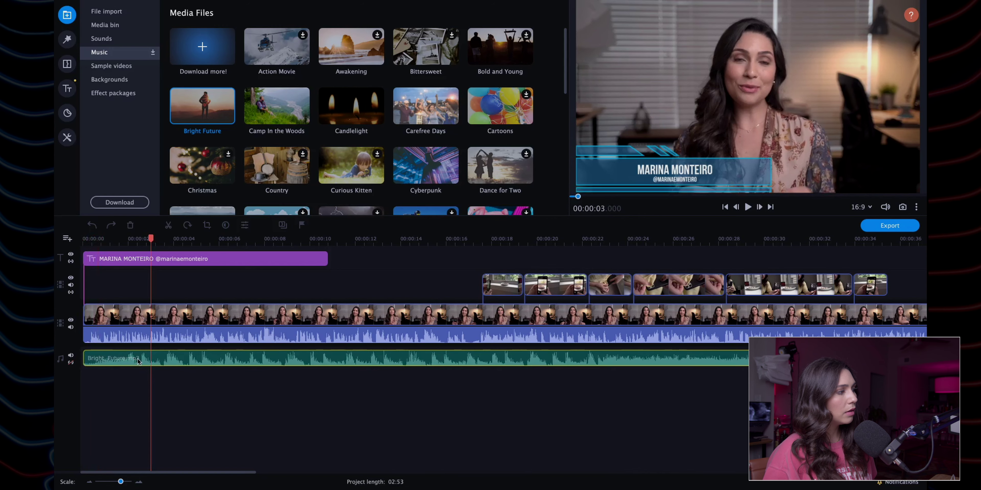
pyautogui.click(84, 354)
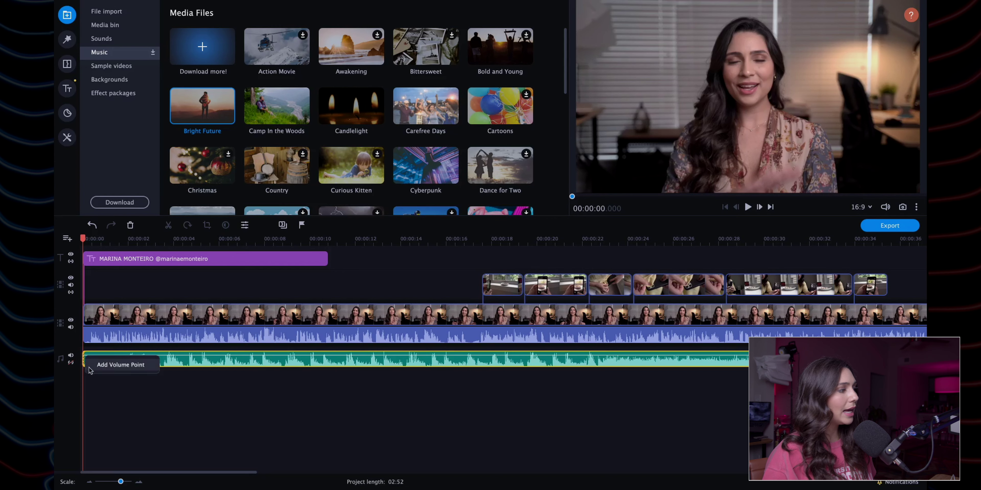
# Step: Add three volume points to the Bright Future clip and drag them to lower the music after the opening
pyautogui.click(82, 356)
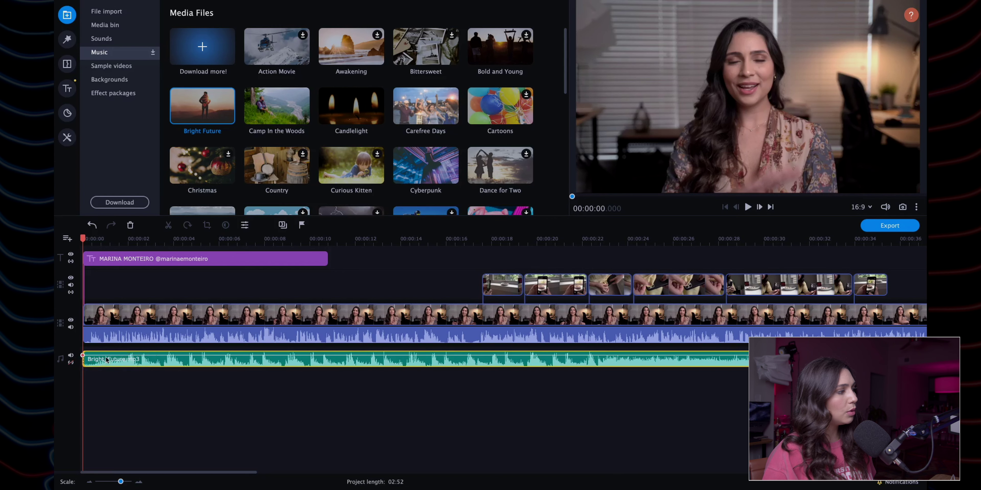
pyautogui.click(121, 355)
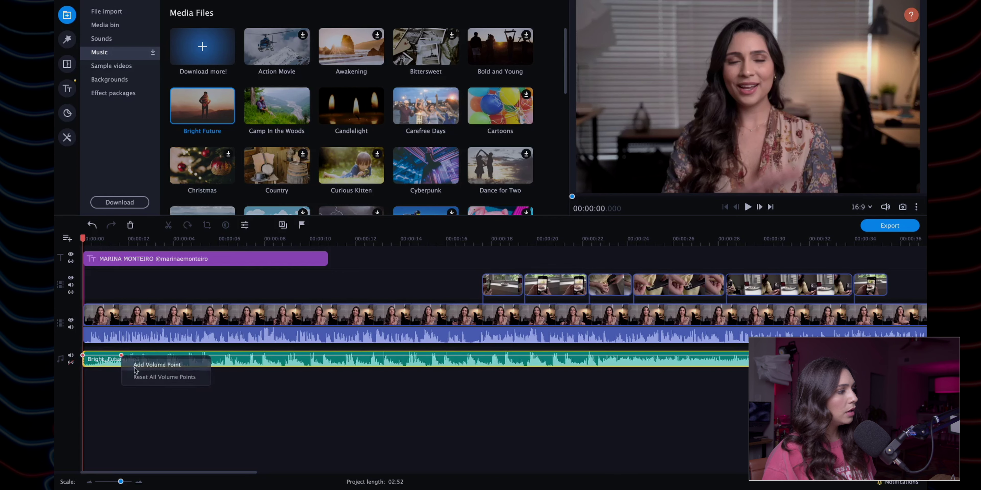
pyautogui.rightClick(151, 352)
pyautogui.click(162, 361)
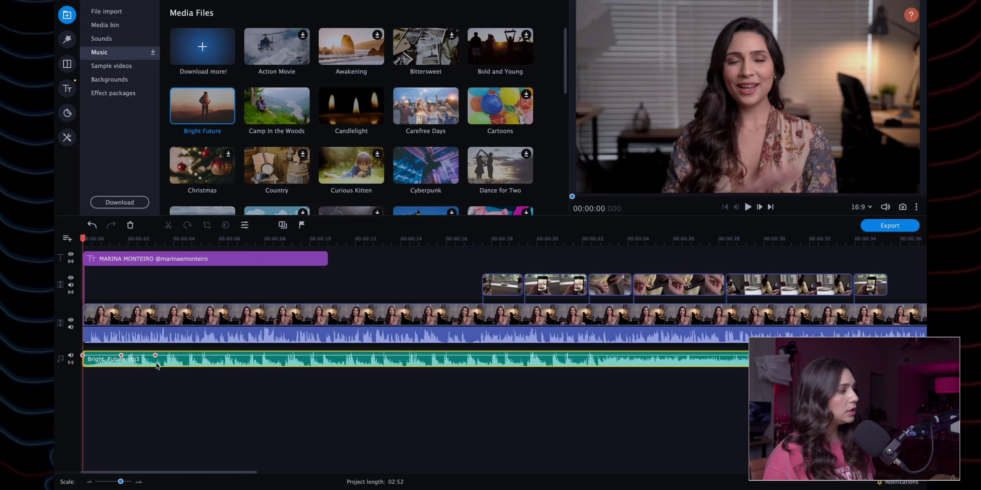
pyautogui.click(157, 355)
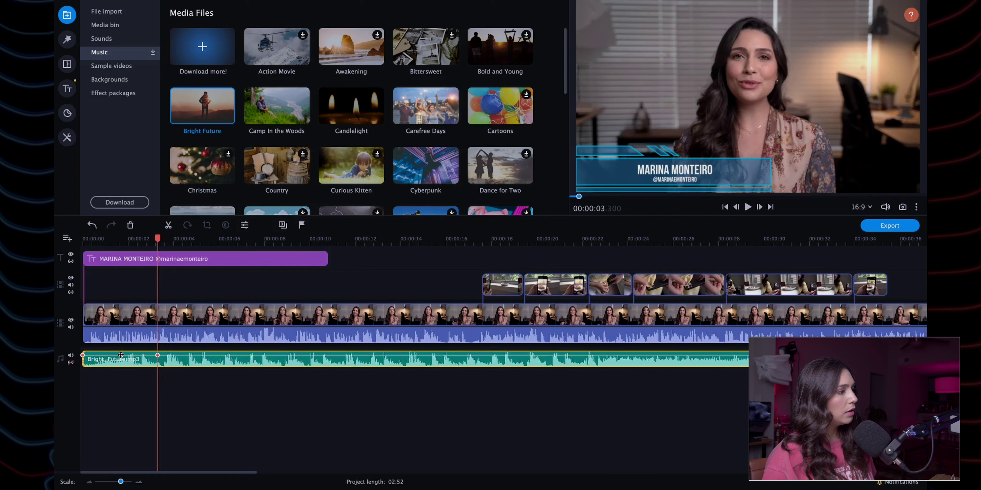
pyautogui.moveTo(121, 355); pyautogui.dragTo(158, 361)
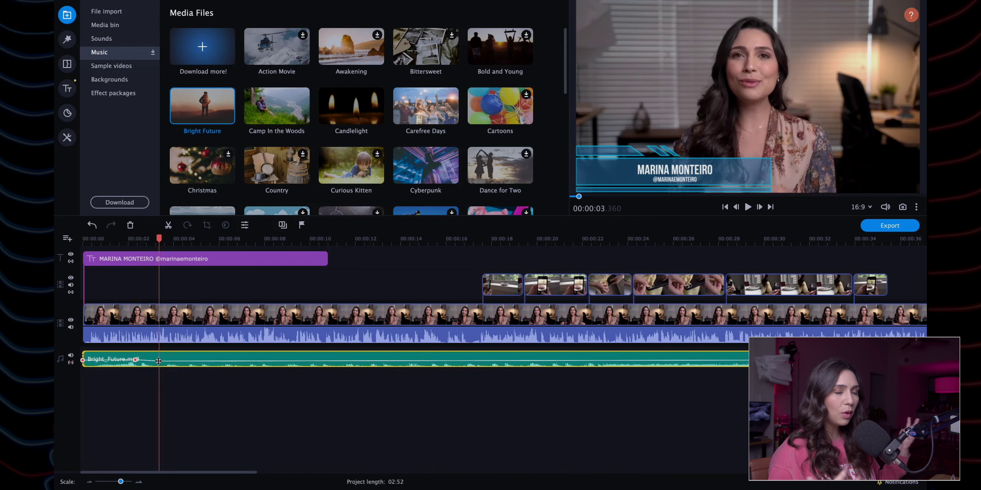
# Step: Play the video from the start to check the lowered music level
pyautogui.click(82, 241)
pyautogui.press('space')
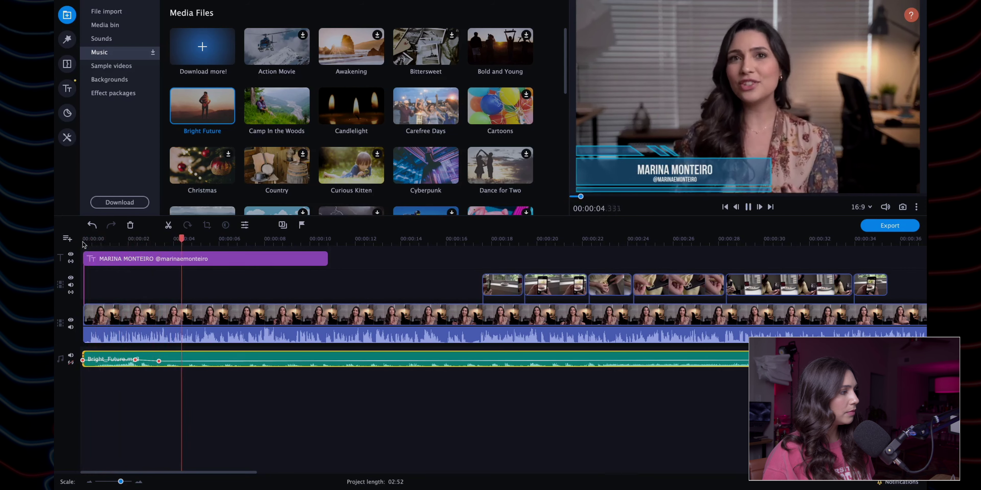
pyautogui.press('space')
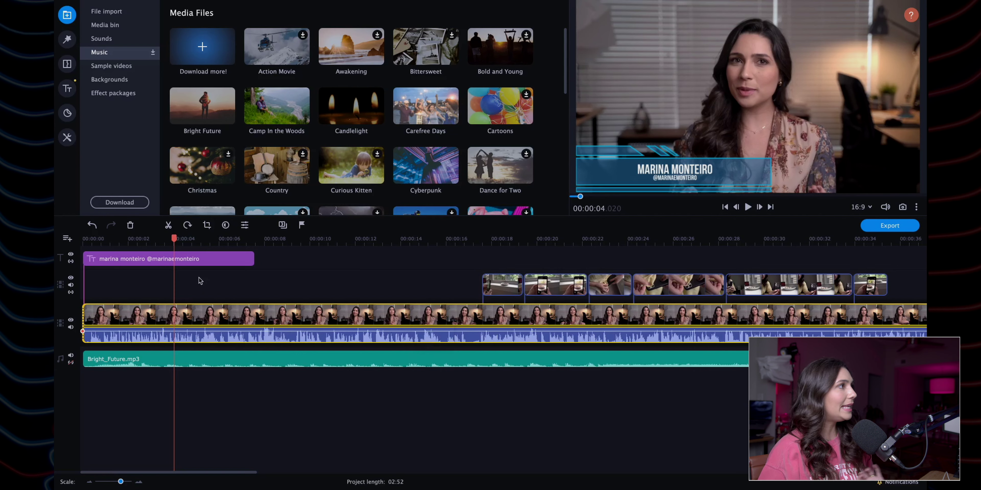
# Step: Browse the Sample videos, Backgrounds and Effect packages, then bring up the Filters library
pyautogui.click(101, 69)
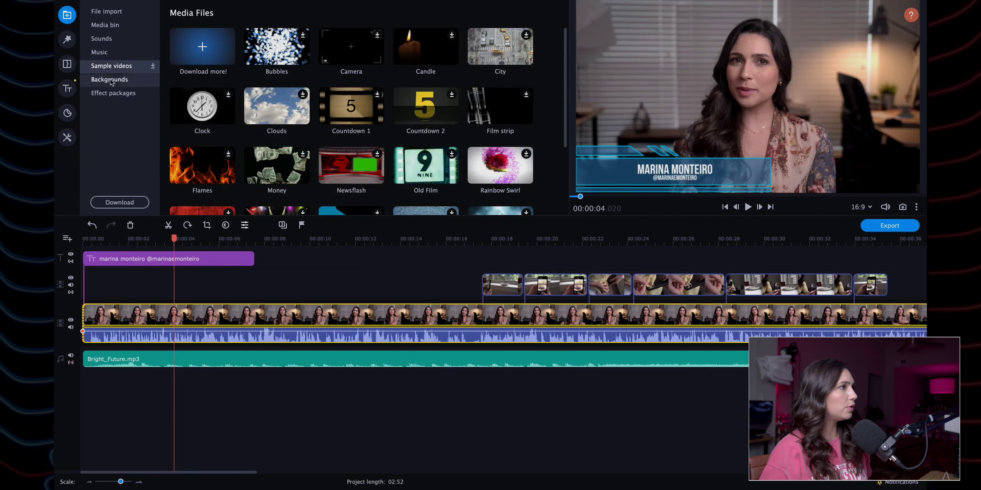
pyautogui.scroll(-4, 458, 99)
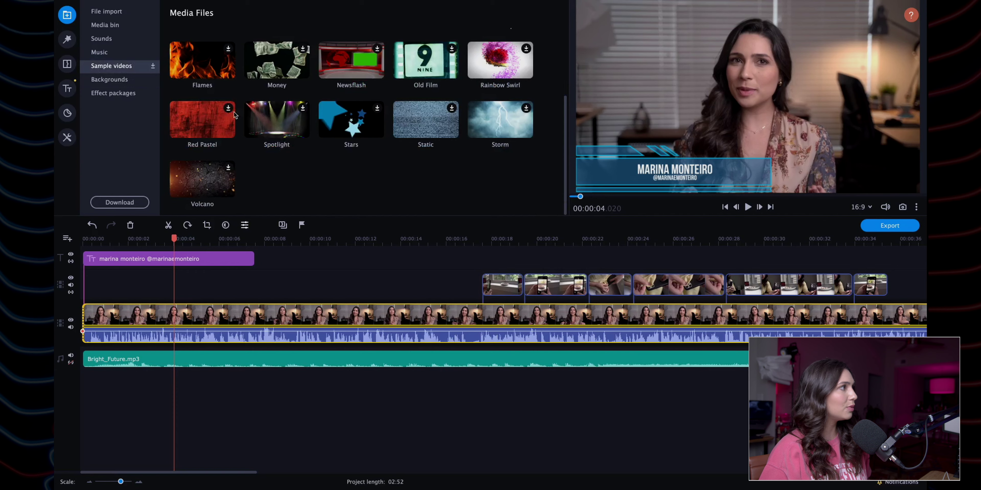
pyautogui.click(124, 81)
pyautogui.scroll(-2, 426, 155)
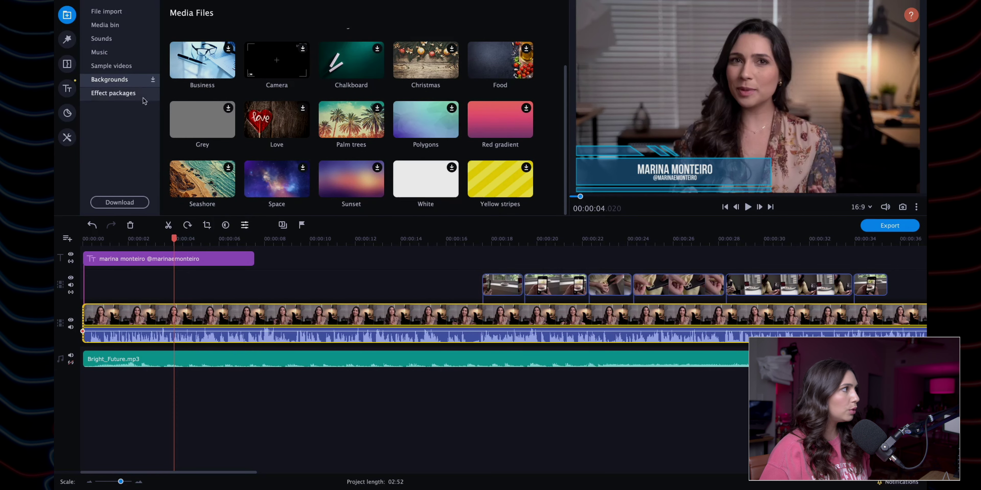
pyautogui.click(118, 95)
pyautogui.scroll(-4, 493, 131)
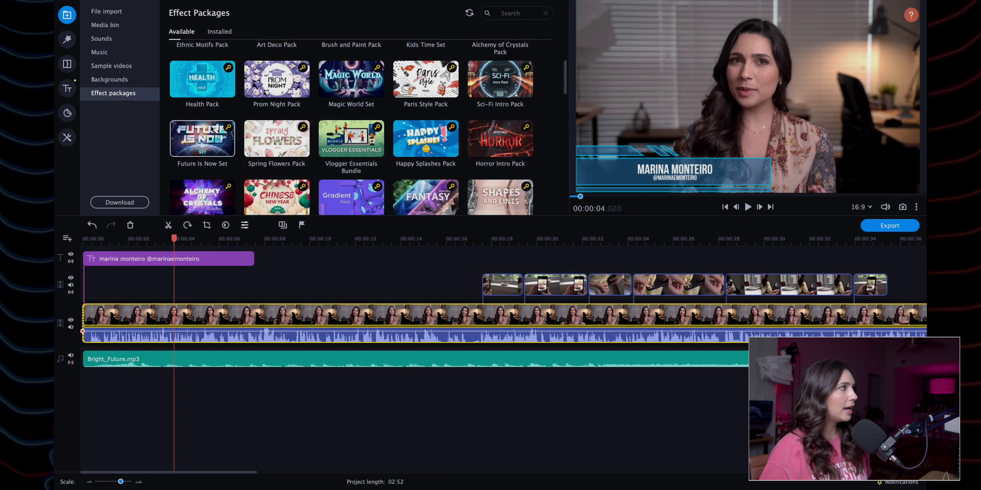
pyautogui.scroll(-1, 264, 126)
pyautogui.scroll(5, 264, 127)
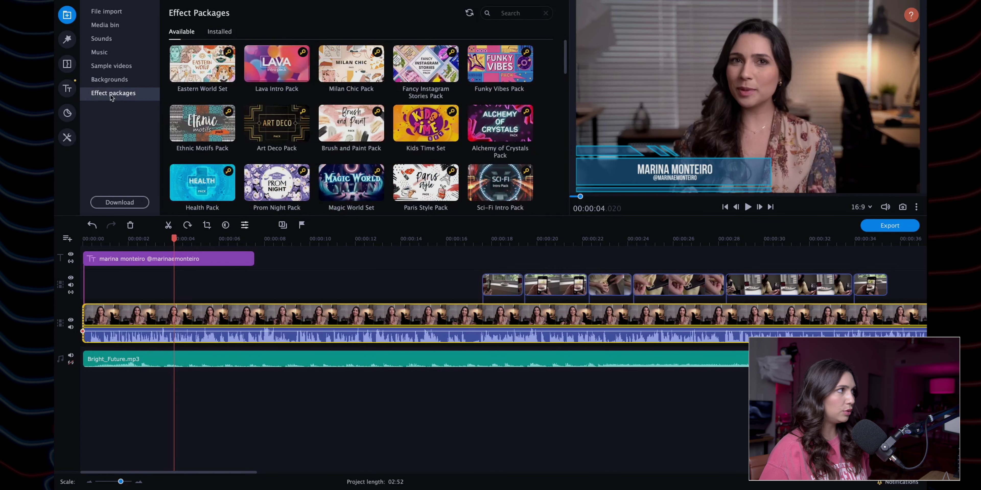
pyautogui.click(67, 39)
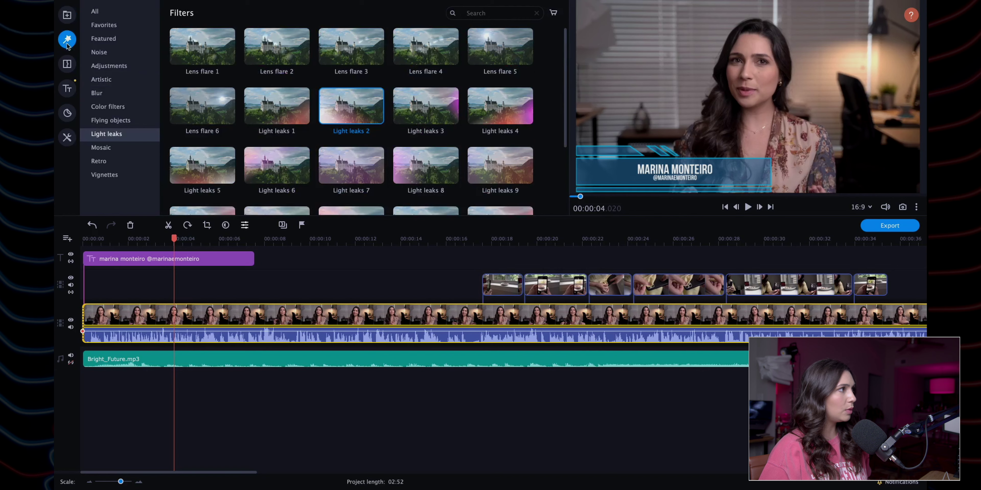
# Step: Look through the Featured, Noise, Adjustments, Blur, Color and Flying objects filters, ending on Light leaks
pyautogui.click(114, 38)
pyautogui.click(115, 52)
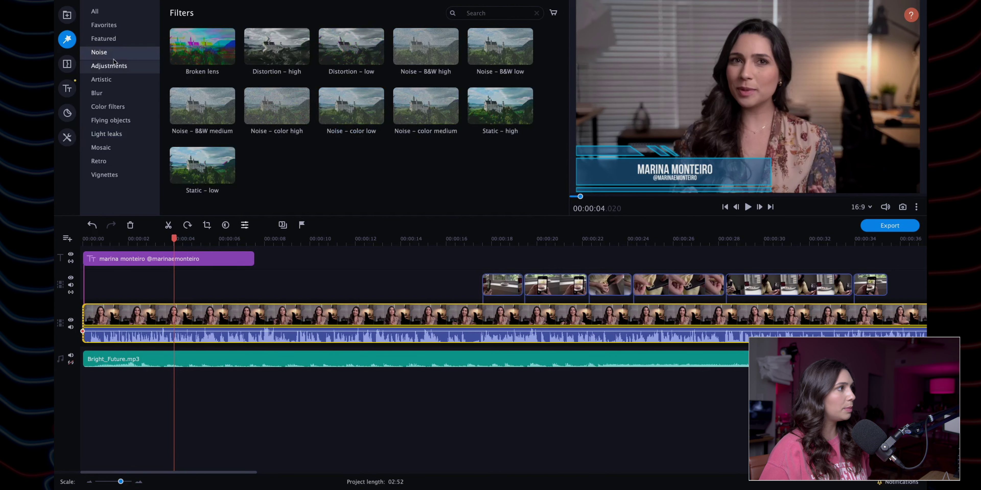
pyautogui.click(114, 67)
pyautogui.click(107, 57)
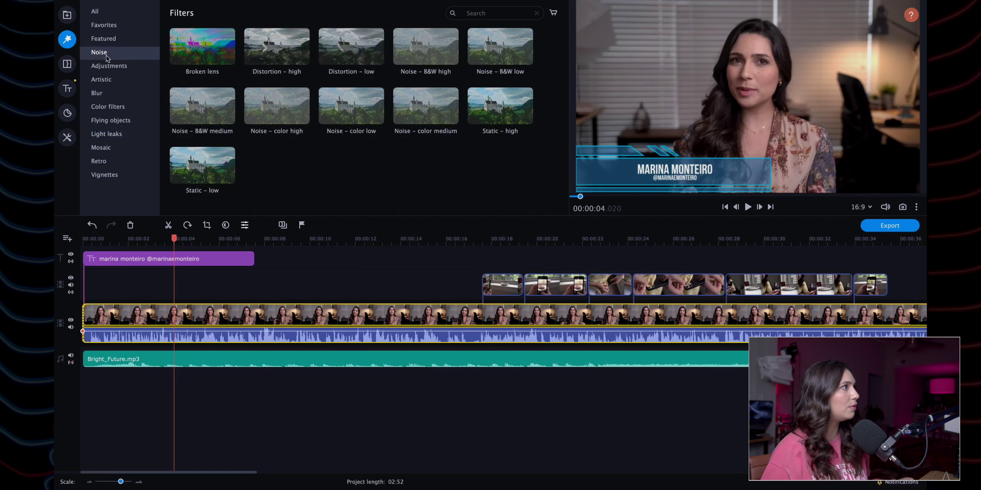
pyautogui.click(110, 66)
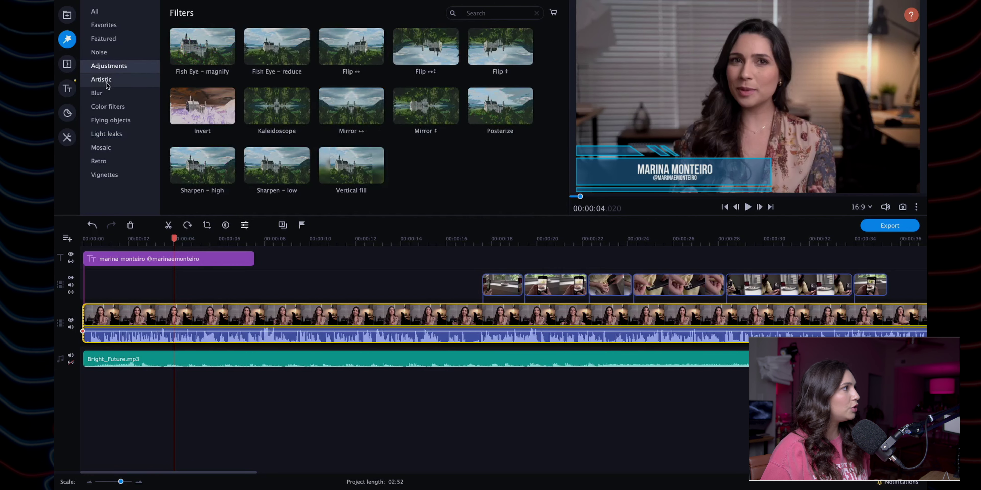
pyautogui.click(108, 94)
pyautogui.click(115, 108)
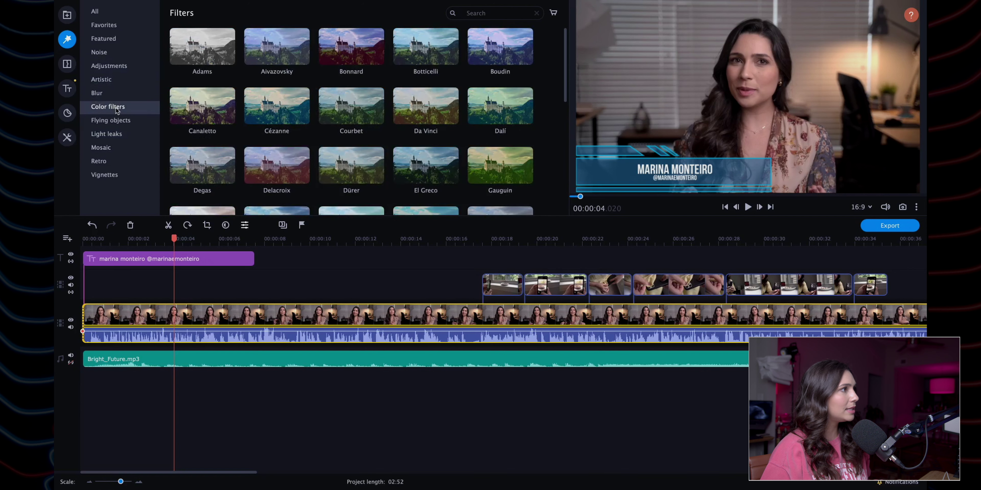
pyautogui.click(121, 122)
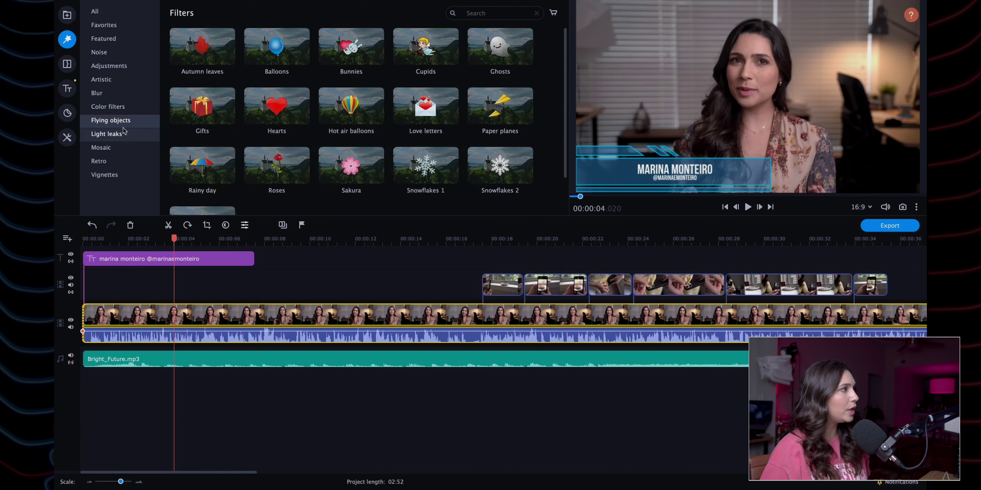
pyautogui.click(125, 135)
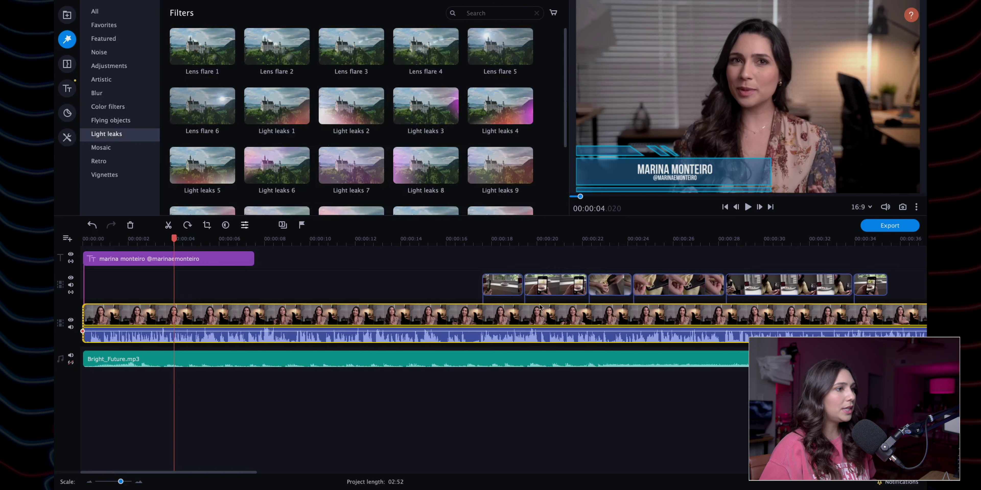
# Step: Apply Light leaks 2 to the b2.mov B-roll at 00:00:20 and play it back
pyautogui.click(547, 244)
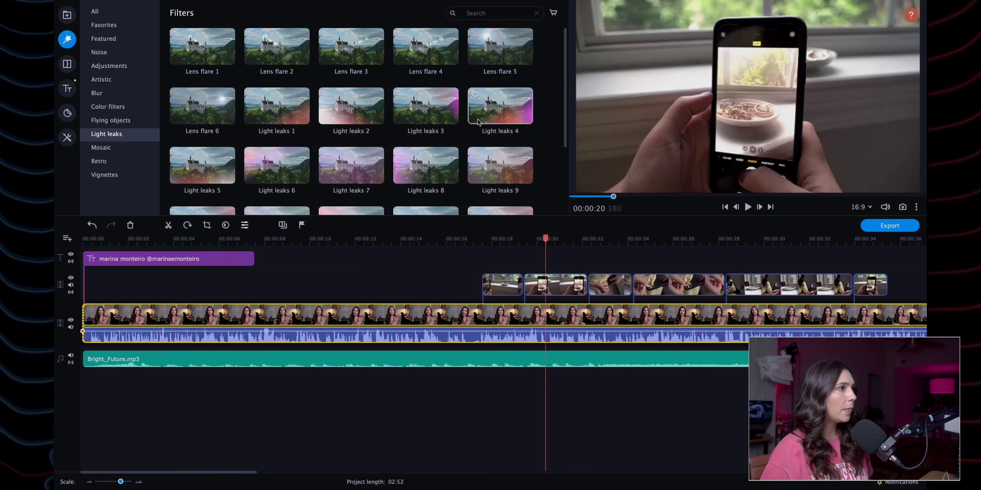
pyautogui.scroll(-1, 470, 117)
pyautogui.scroll(1, 463, 114)
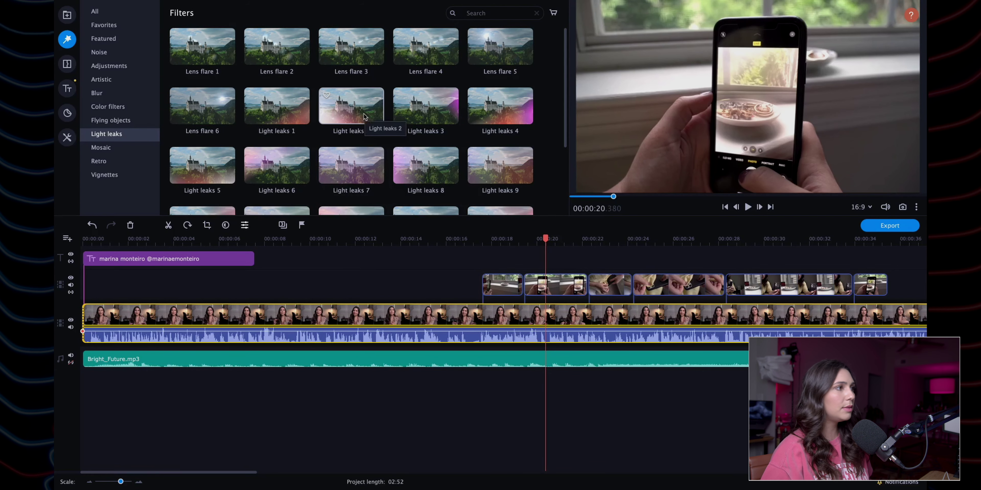
pyautogui.moveTo(363, 115); pyautogui.dragTo(540, 286)
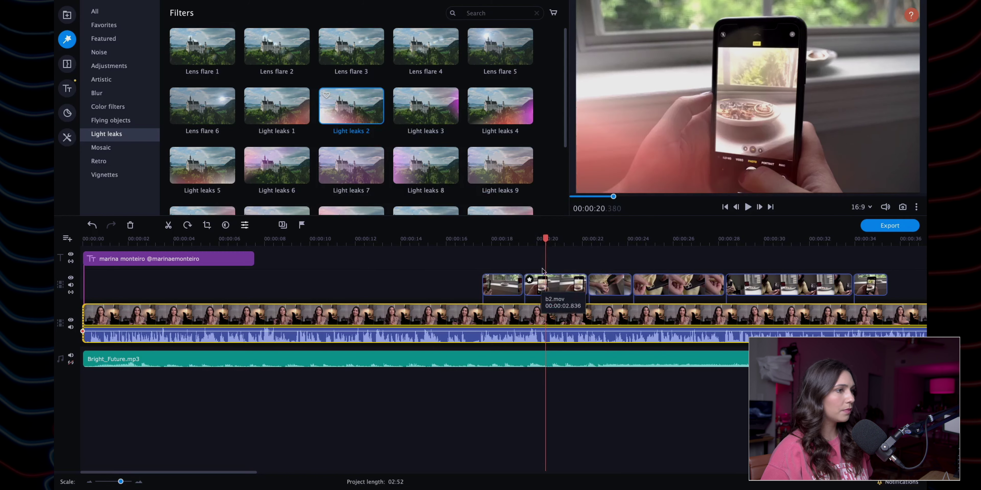
pyautogui.moveTo(545, 239); pyautogui.dragTo(526, 238)
pyautogui.press('space')
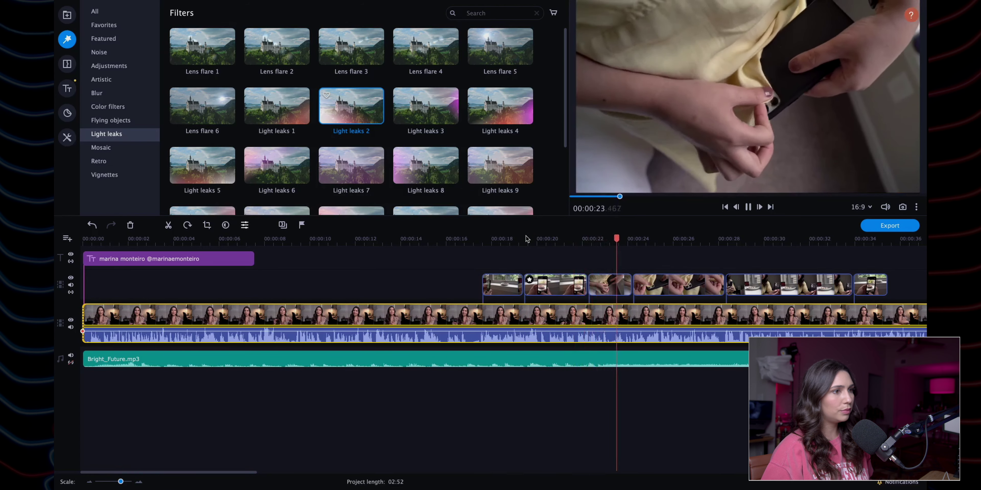
pyautogui.press('space')
# Step: Look through the Mosaic, Vignettes and Retro filters, then bring up the Transitions library
pyautogui.click(126, 147)
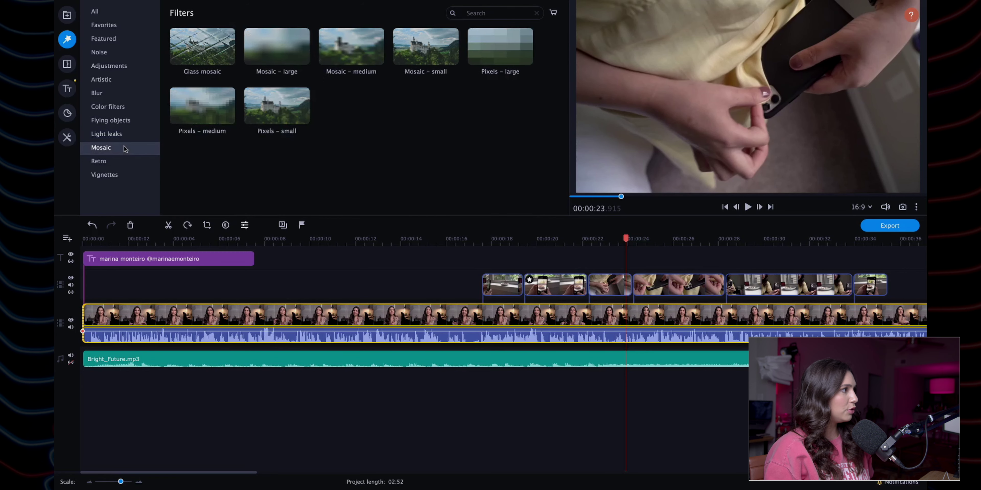
pyautogui.click(126, 174)
pyautogui.click(126, 162)
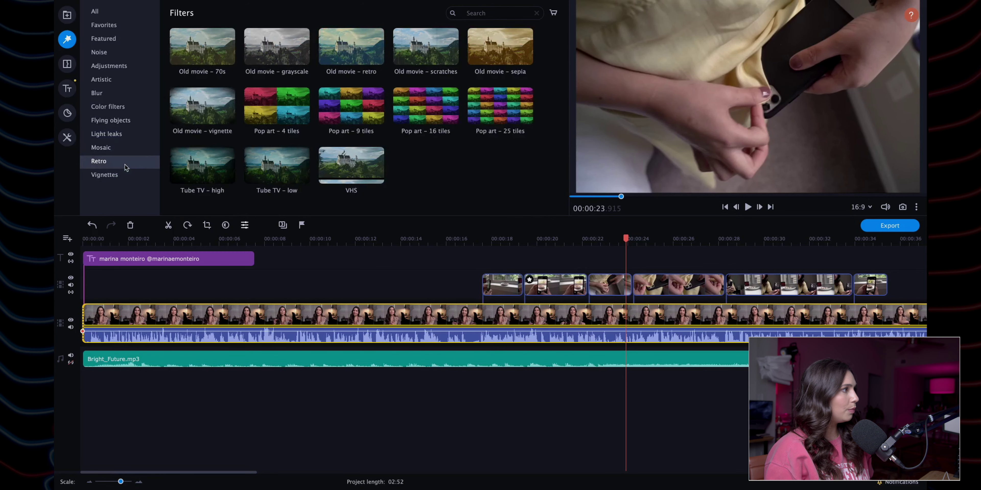
pyautogui.click(126, 175)
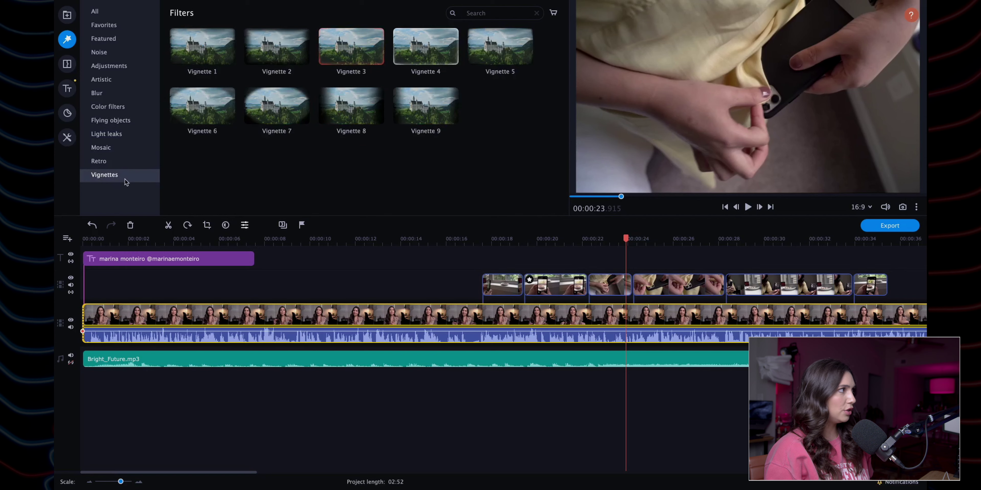
pyautogui.click(68, 64)
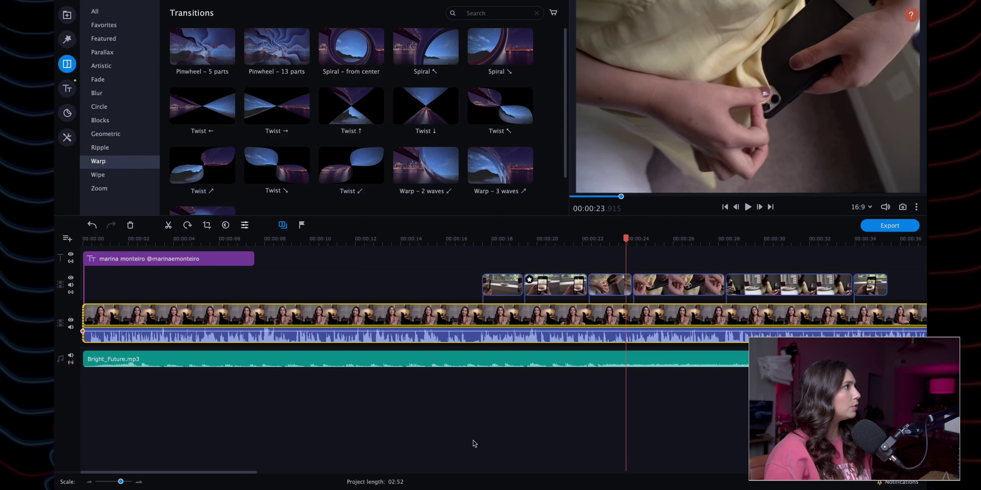
pyautogui.click(120, 53)
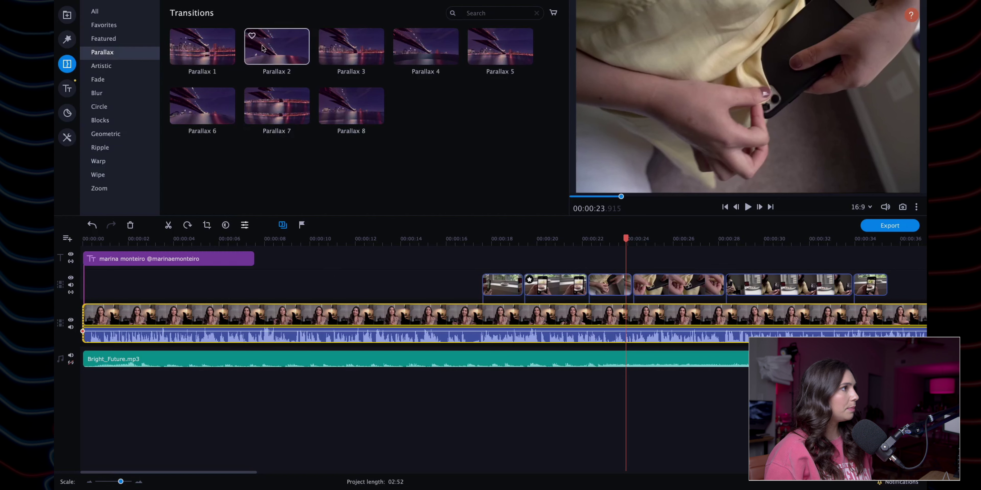
pyautogui.click(132, 65)
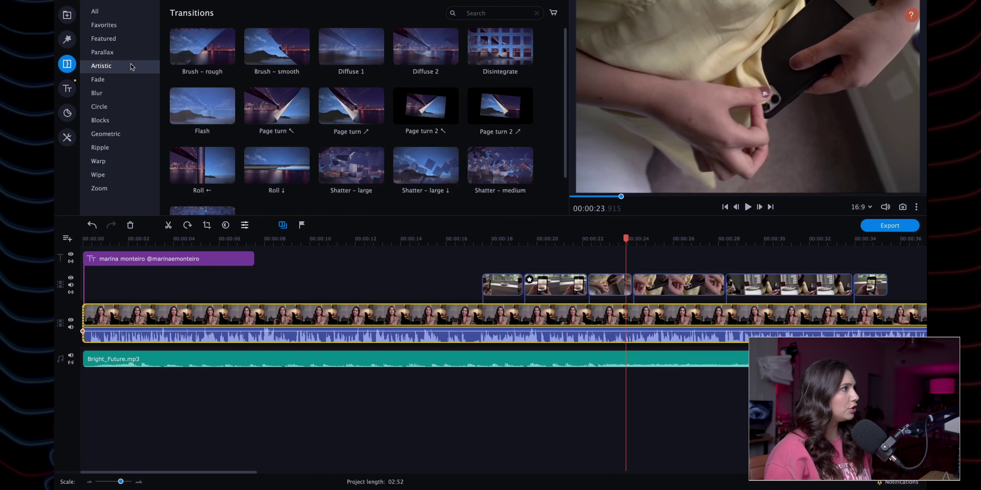
pyautogui.click(123, 80)
pyautogui.click(116, 93)
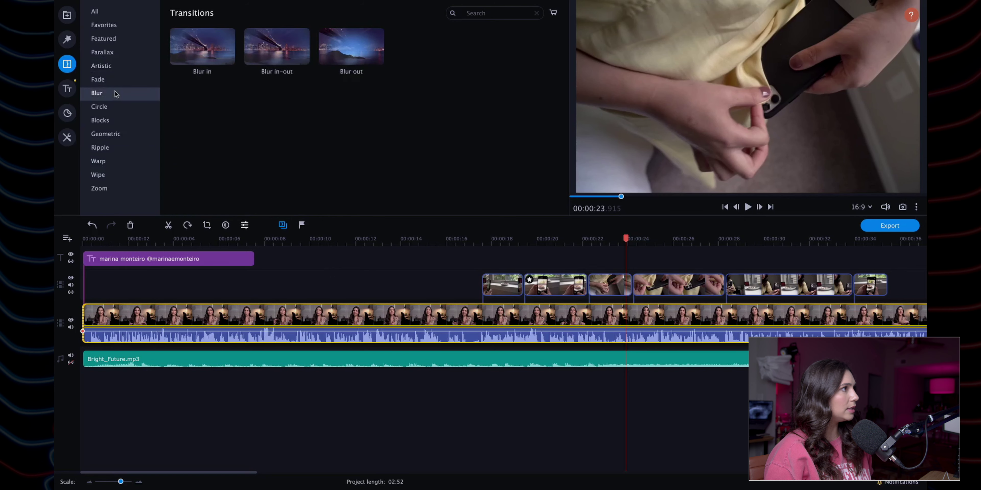
pyautogui.click(115, 107)
pyautogui.click(114, 120)
pyautogui.click(114, 134)
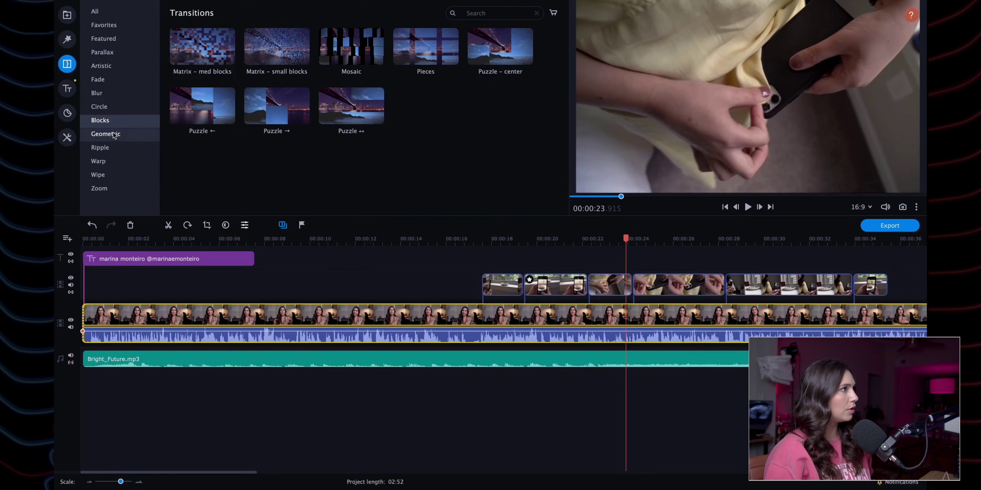
pyautogui.click(110, 149)
pyautogui.click(108, 162)
pyautogui.click(108, 175)
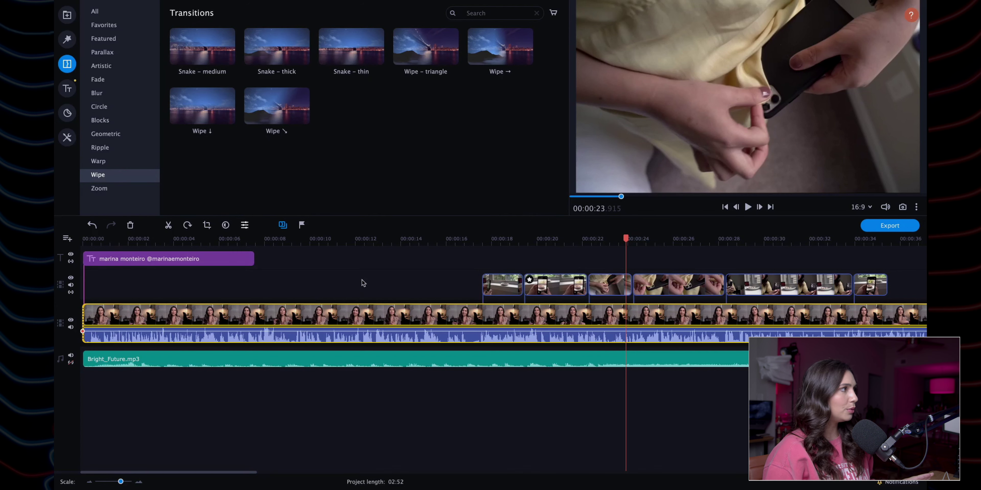
# Step: Open the Titles library and browse the Favorites, My titles, Featured and Basic collections
pyautogui.click(67, 91)
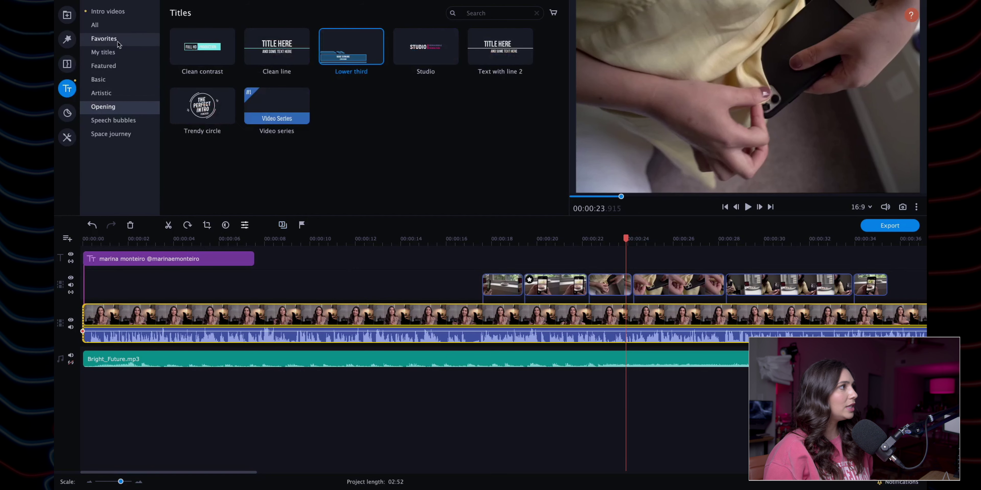
pyautogui.click(103, 39)
pyautogui.click(103, 52)
pyautogui.click(113, 69)
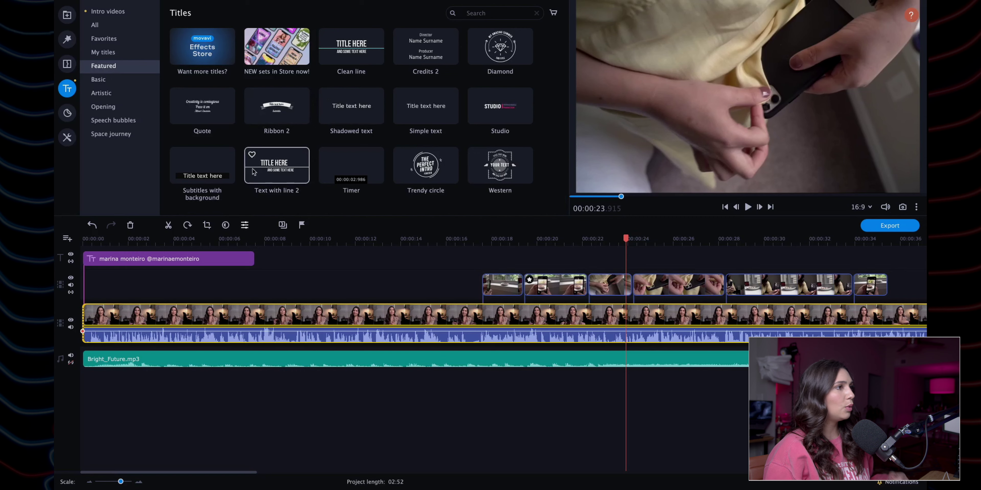
pyautogui.click(116, 80)
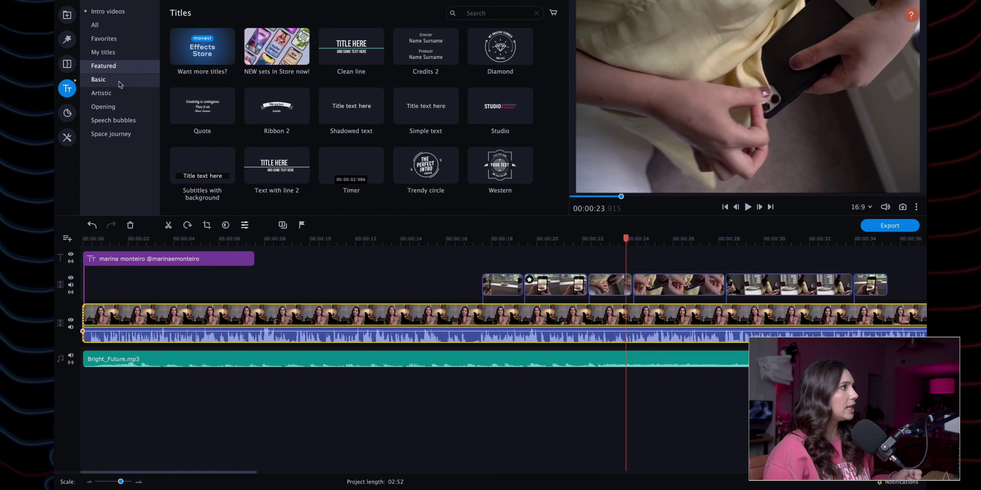
pyautogui.scroll(-2, 394, 139)
pyautogui.scroll(2, 394, 139)
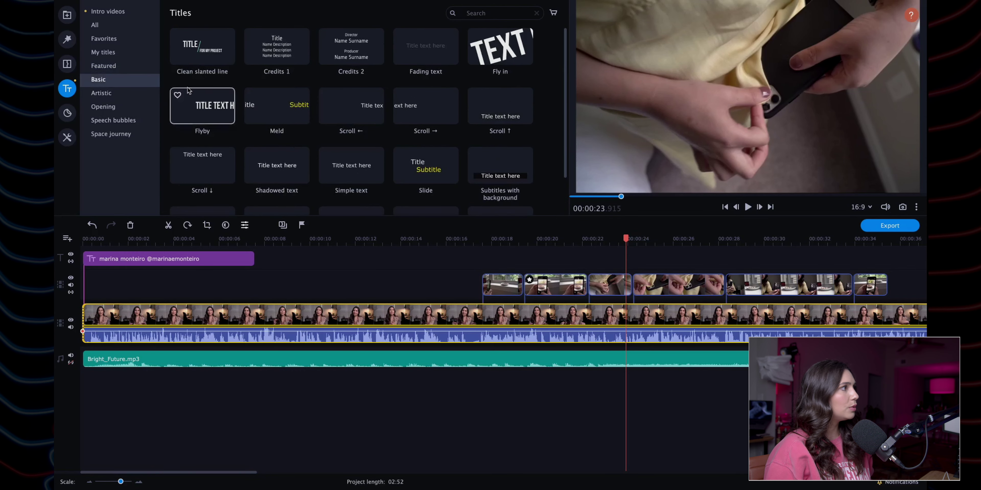
# Step: Show the Artistic and Opening titles, then select the existing name title clip near the start
pyautogui.click(101, 93)
pyautogui.scroll(-2, 337, 134)
pyautogui.scroll(2, 337, 134)
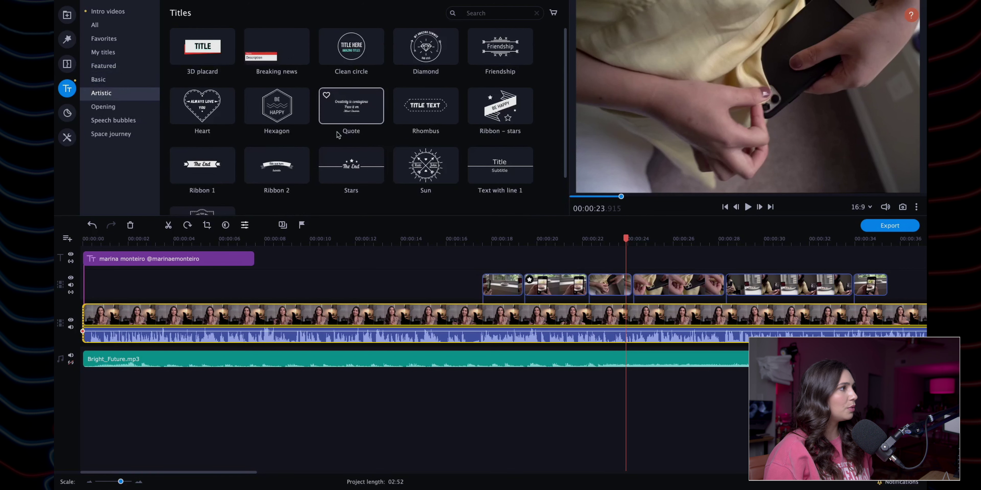
pyautogui.click(103, 107)
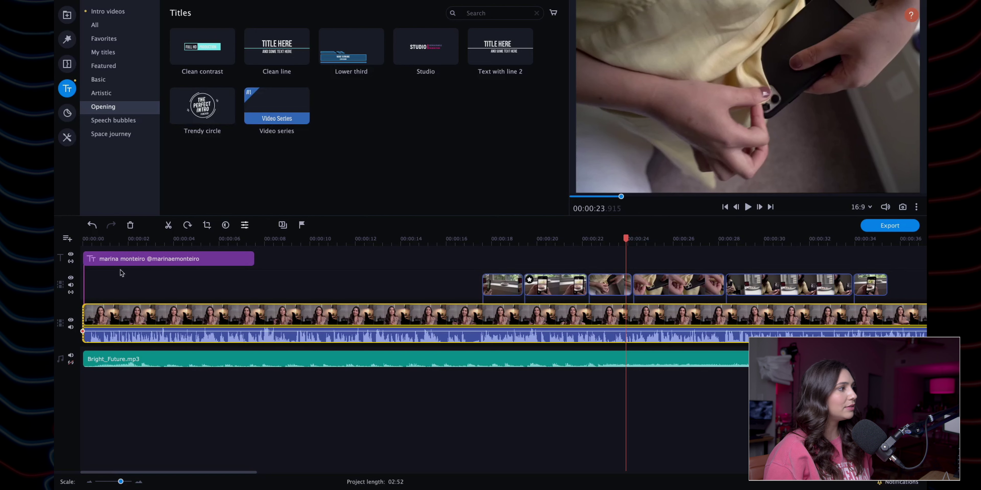
pyautogui.click(105, 239)
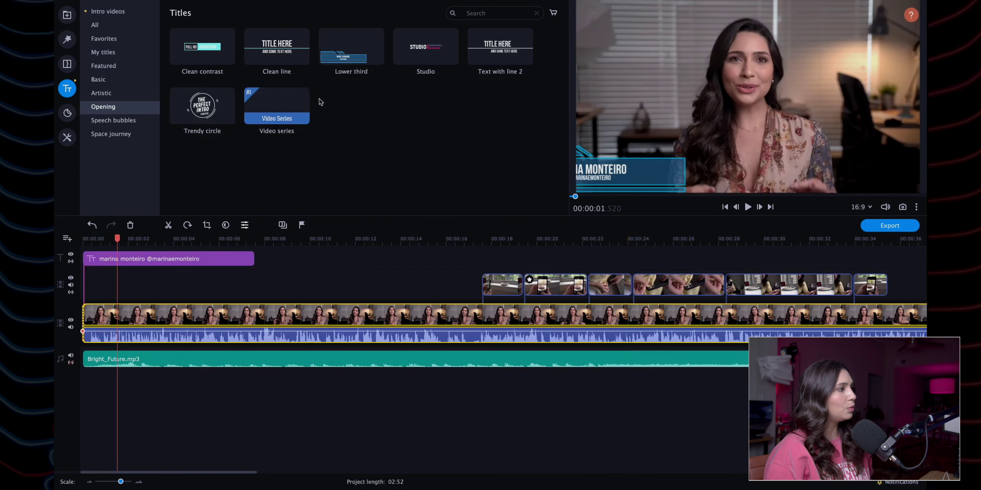
pyautogui.click(164, 258)
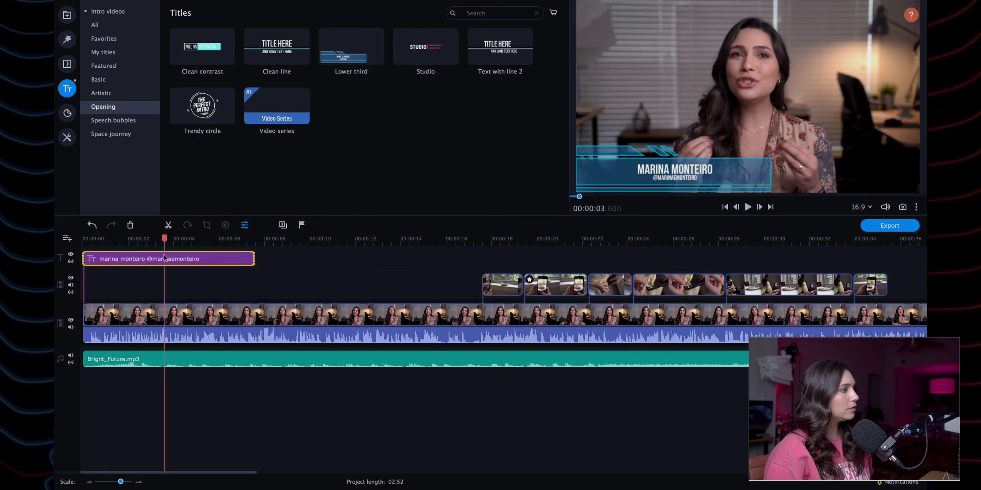
# Step: Swap the old name title for a fresh Lower third title at the start of the video
pyautogui.press('Delete')
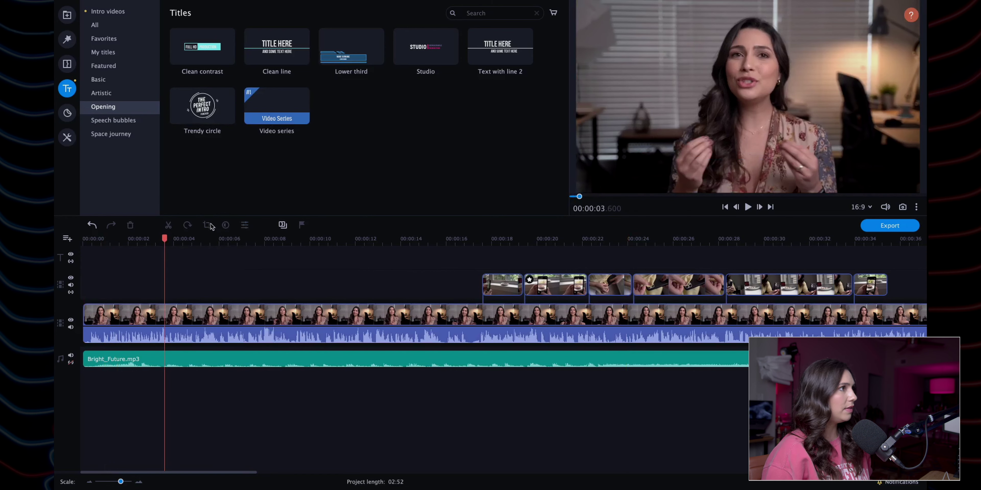
pyautogui.moveTo(368, 47); pyautogui.dragTo(81, 259)
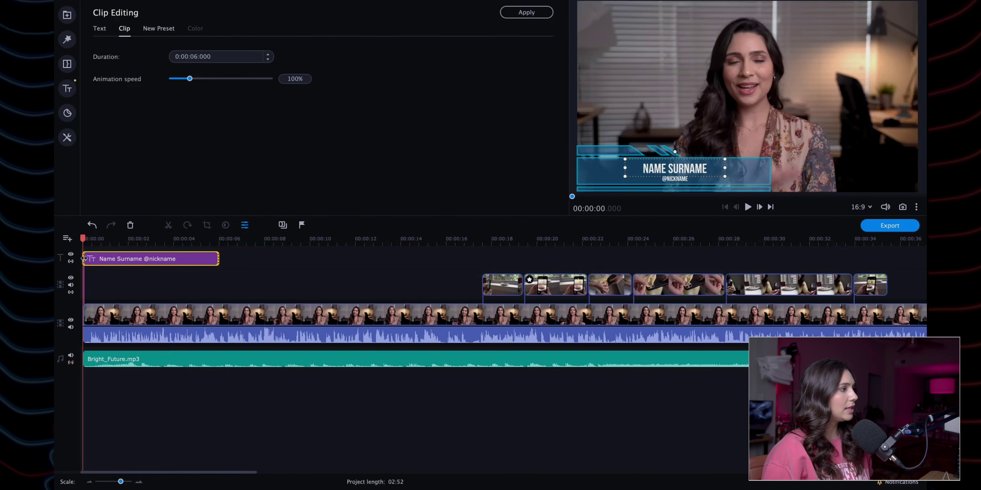
pyautogui.click(99, 262)
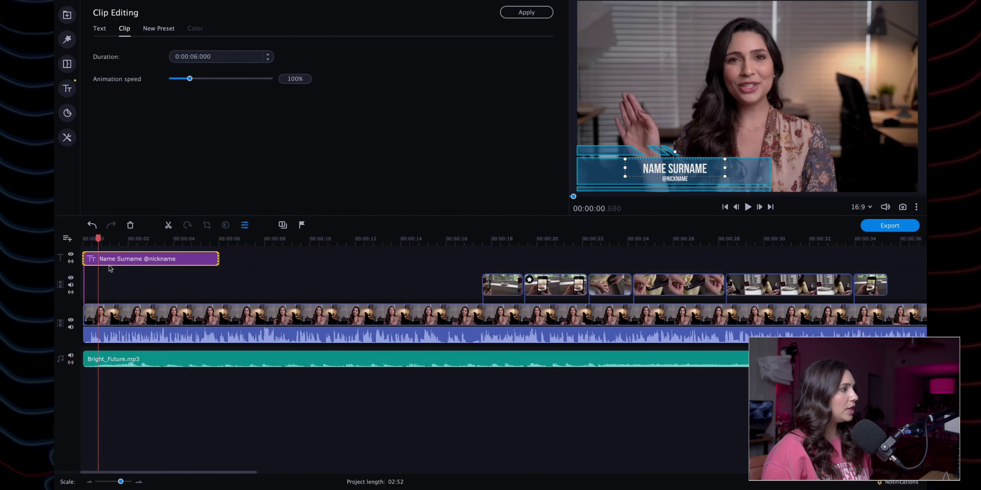
pyautogui.doubleClick(685, 174)
pyautogui.tripleClick(685, 173)
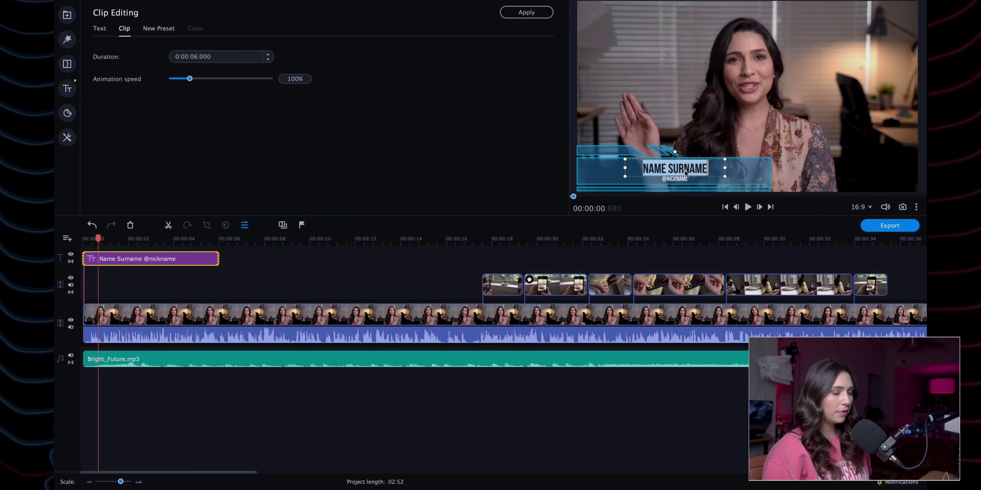
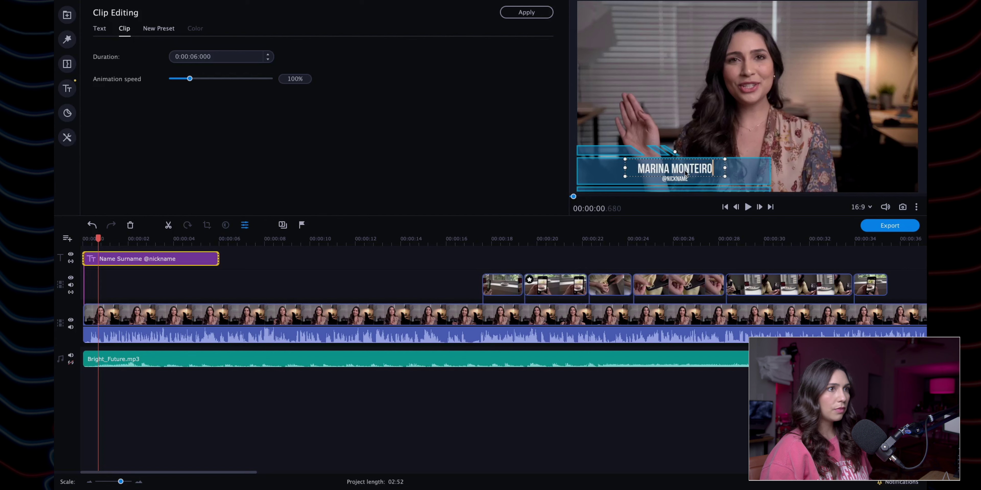
pyautogui.click(680, 180)
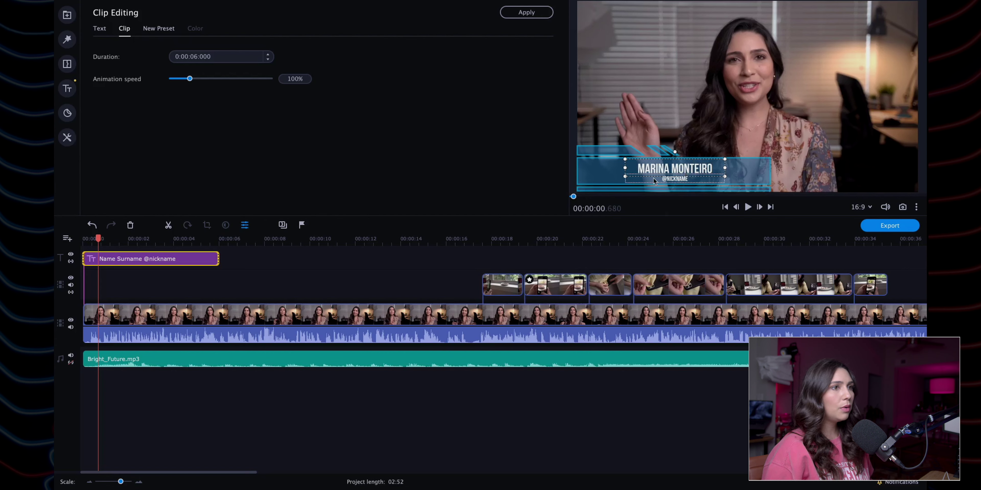
pyautogui.doubleClick(680, 179)
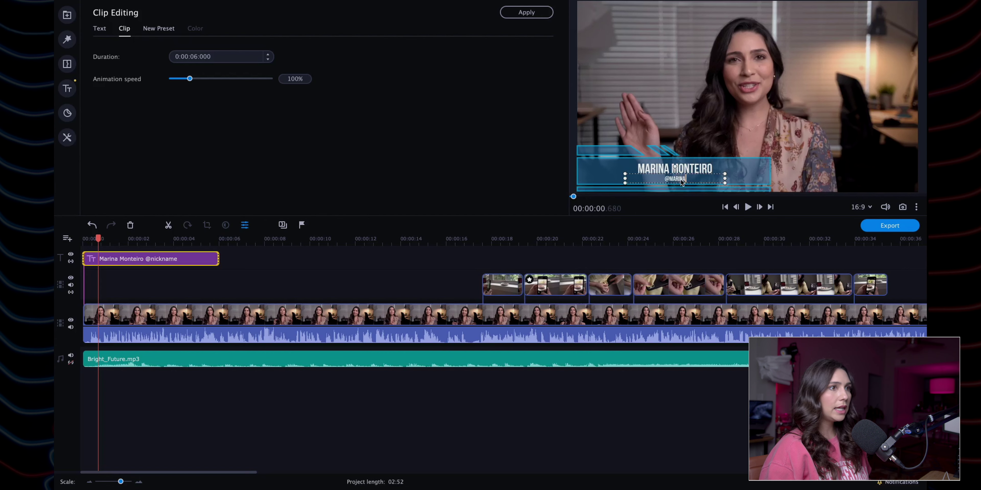
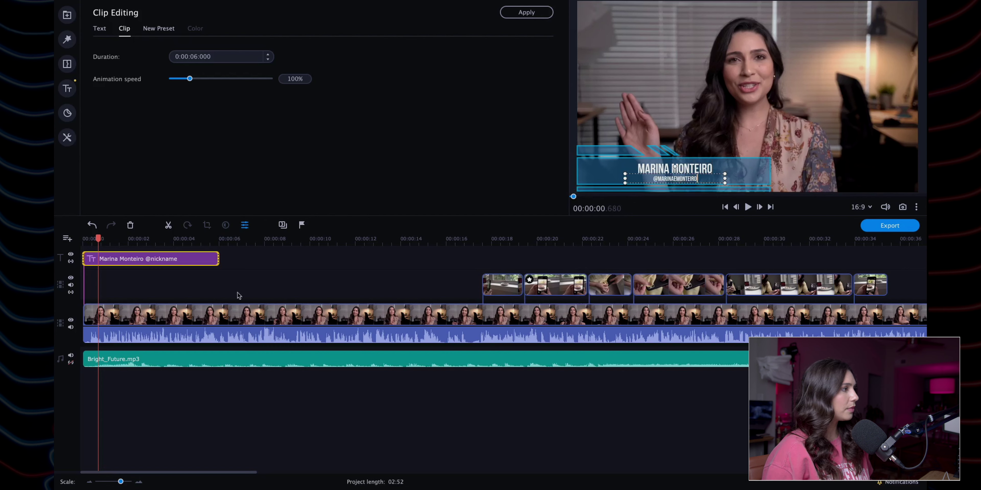
# Step: Play the opening to check the title, then shorten it to roughly the first 6 seconds
pyautogui.click(78, 239)
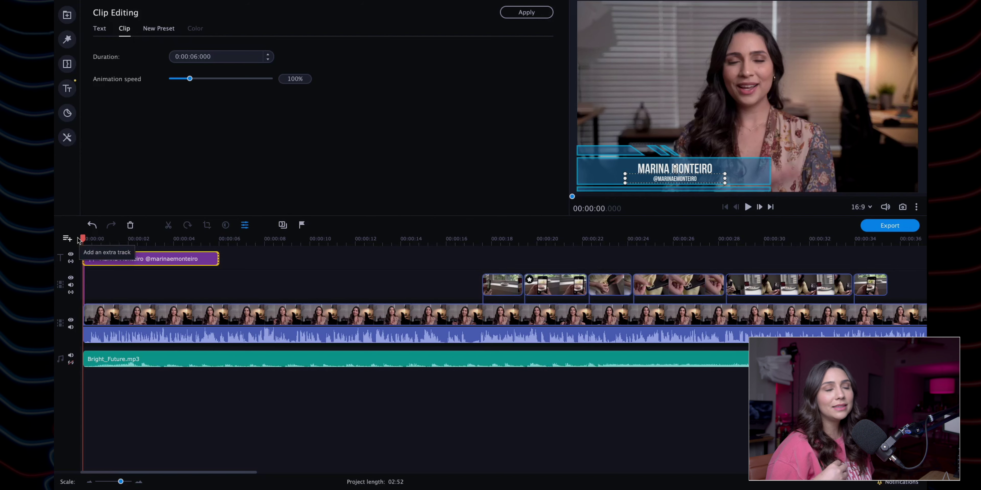
pyautogui.press('space')
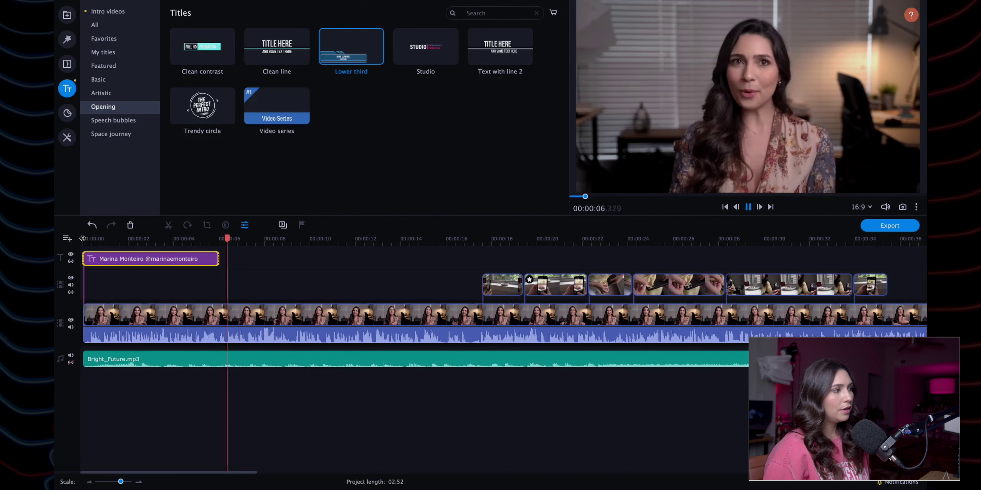
pyautogui.press('space')
pyautogui.moveTo(216, 258); pyautogui.dragTo(172, 240)
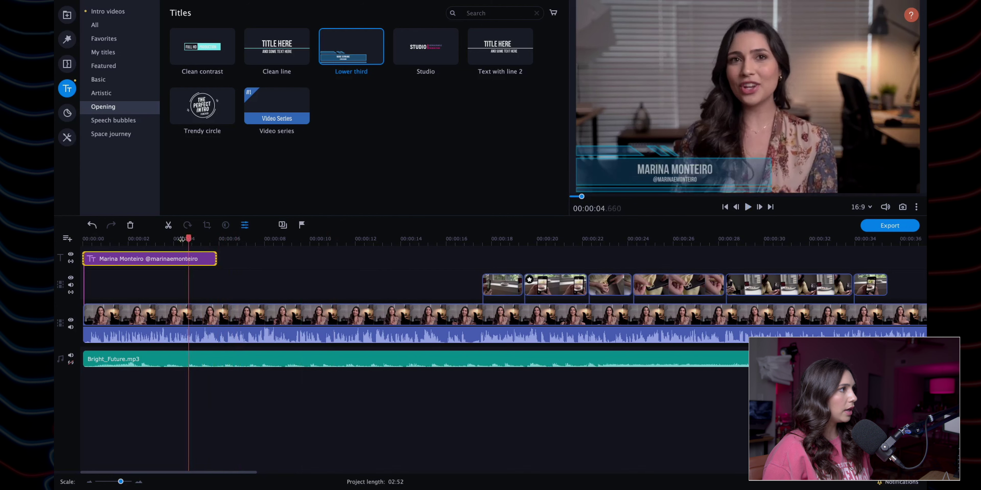
# Step: Compare the speech bubble and Space journey title presets
pyautogui.click(104, 121)
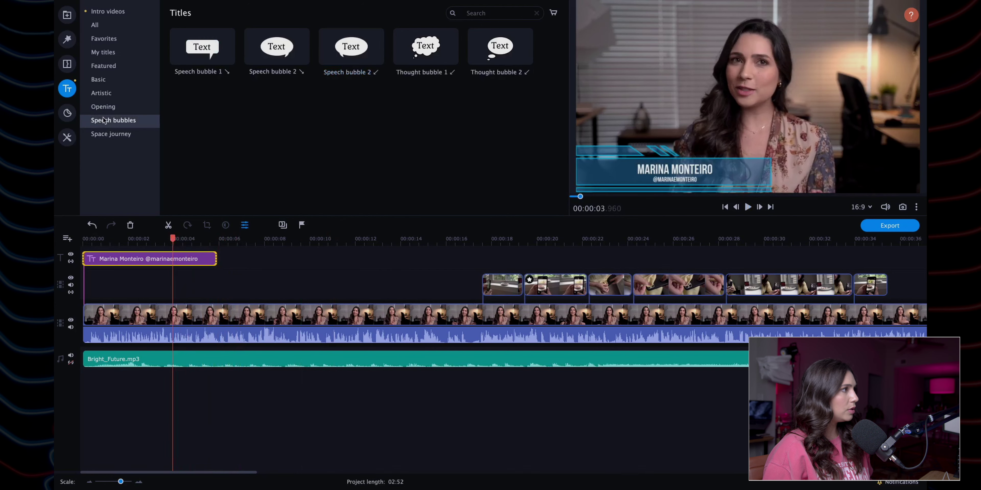
pyautogui.click(107, 134)
pyautogui.click(106, 121)
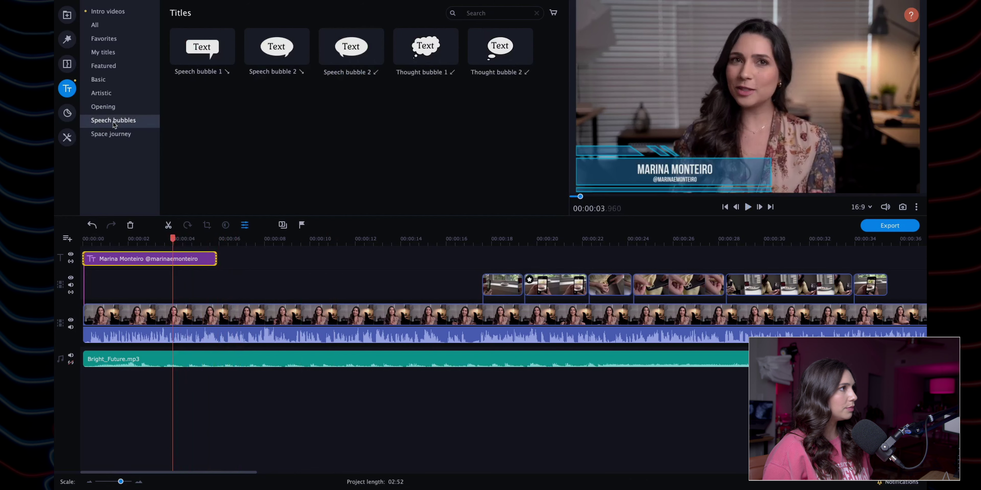
pyautogui.click(107, 131)
# Step: Browse sticker categories from Favourites, Featured and Comic through Masks, Sketch, Shapes and Highlighting
pyautogui.click(67, 112)
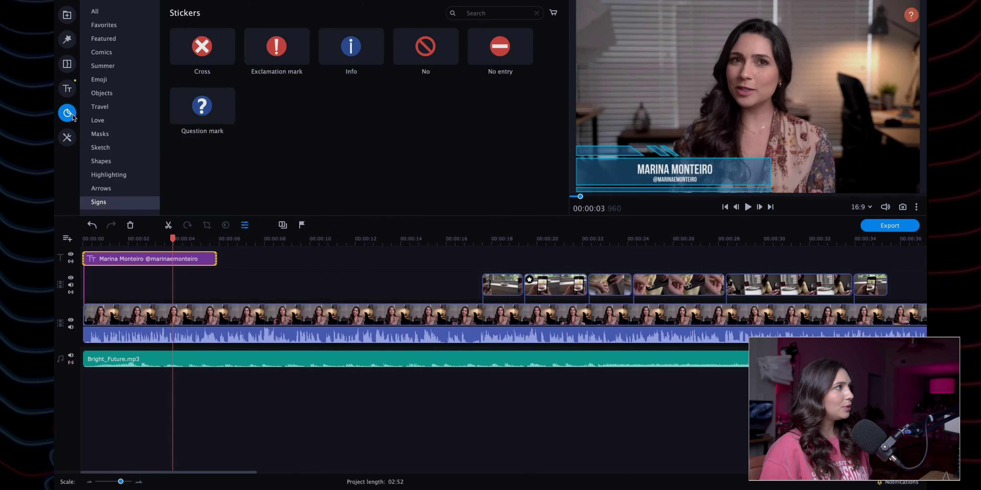
pyautogui.click(133, 25)
pyautogui.click(133, 38)
pyautogui.click(134, 52)
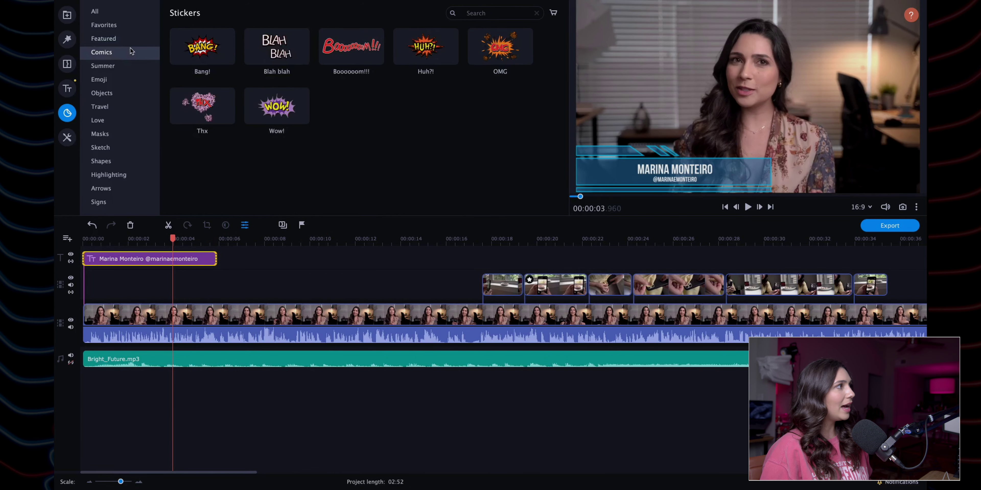
pyautogui.click(131, 64)
pyautogui.click(119, 80)
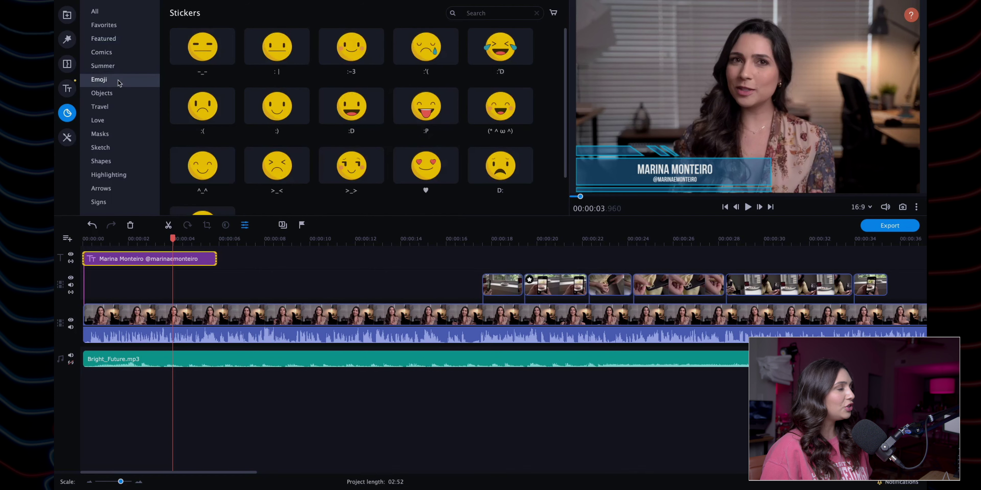
pyautogui.click(118, 93)
pyautogui.click(110, 107)
pyautogui.click(105, 121)
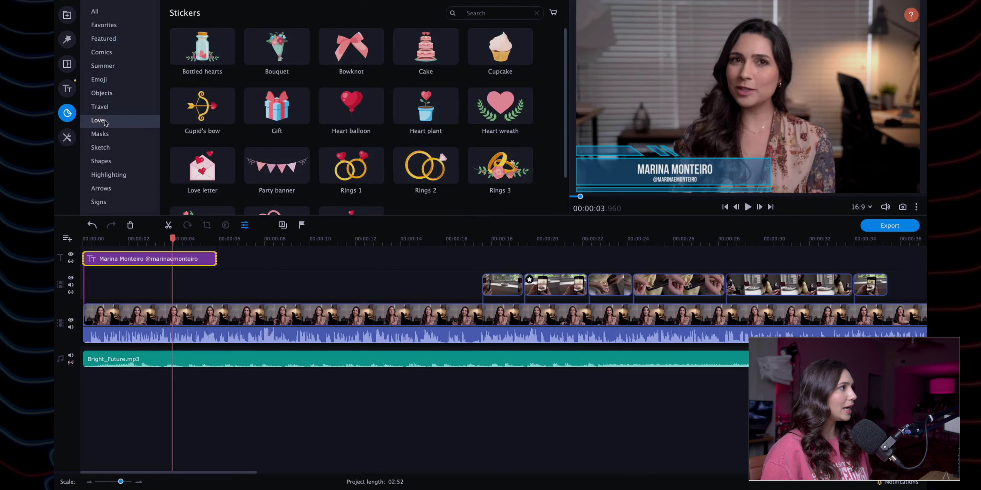
pyautogui.click(107, 138)
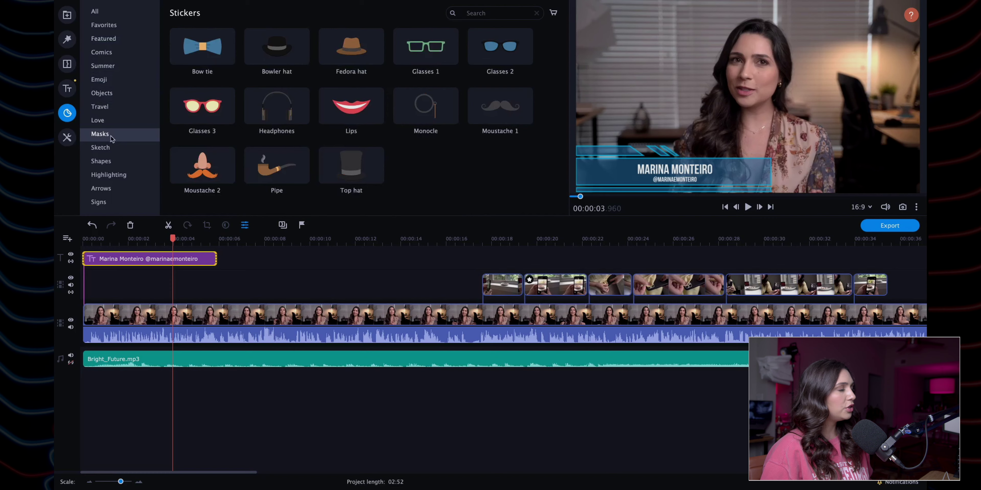
pyautogui.click(116, 148)
pyautogui.click(116, 163)
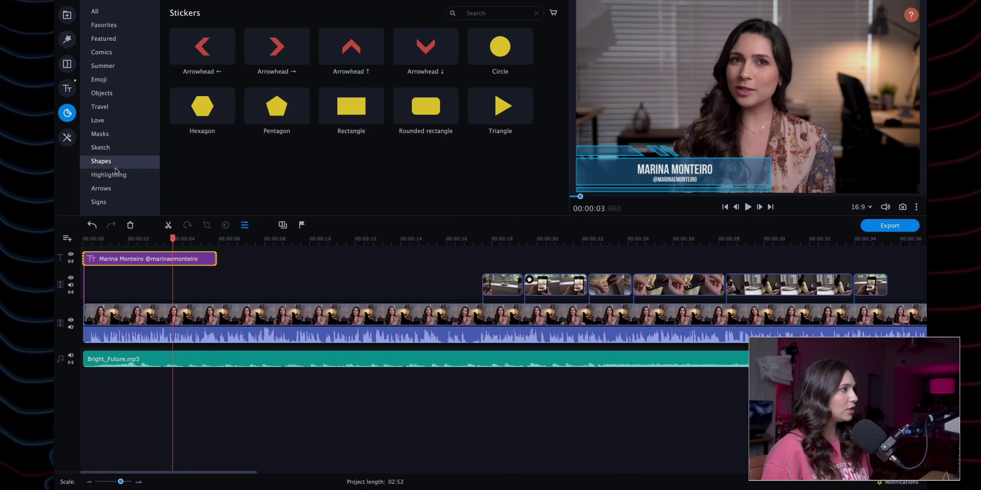
pyautogui.click(117, 171)
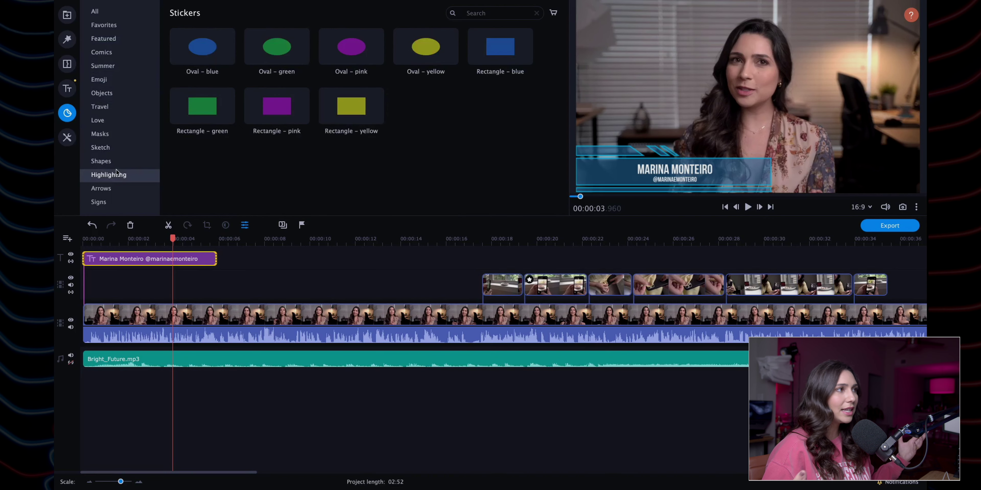
# Step: View the Arrows and Signs stickers, revisit earlier categories, then bring up the Overlay layouts
pyautogui.click(114, 163)
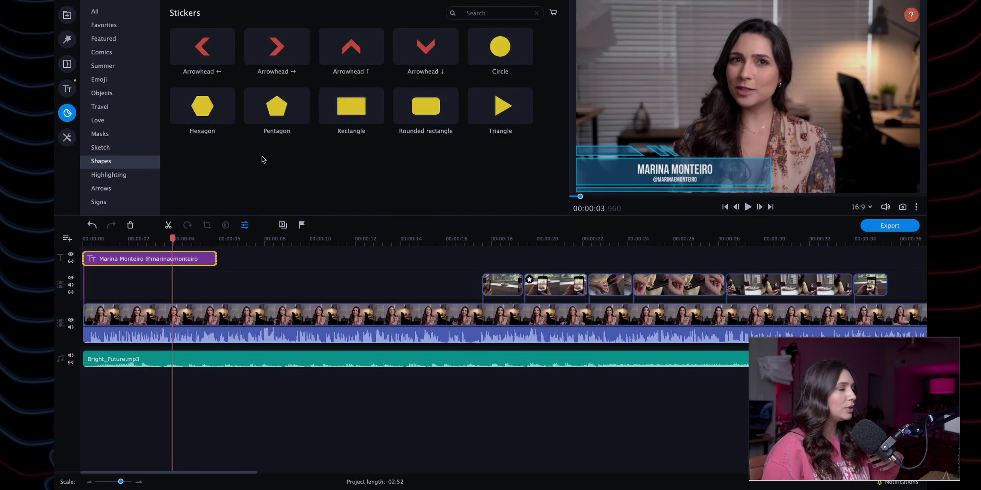
pyautogui.click(99, 189)
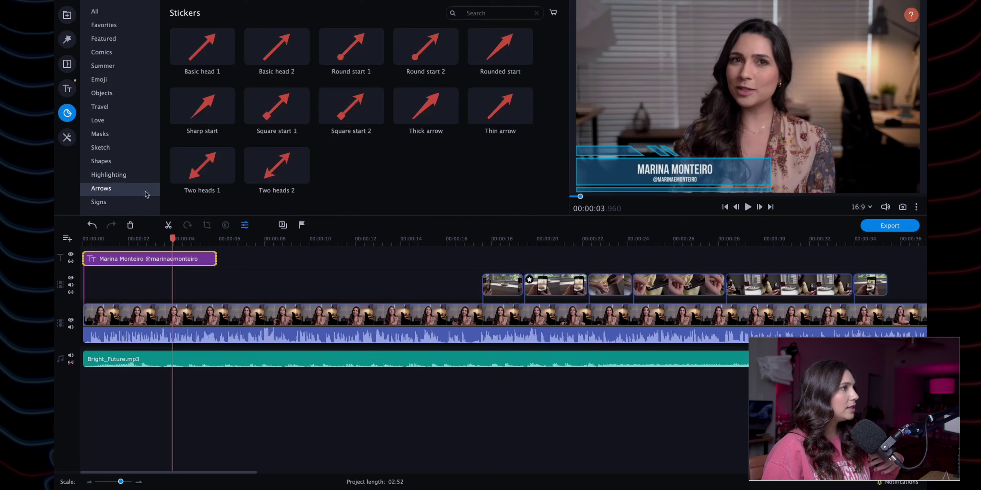
pyautogui.click(138, 202)
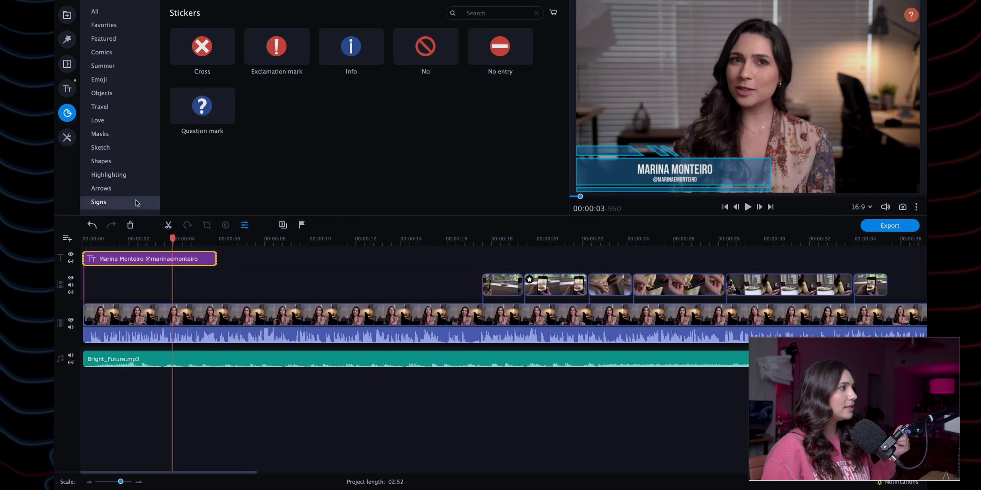
pyautogui.click(120, 175)
pyautogui.click(118, 147)
pyautogui.click(119, 120)
pyautogui.click(119, 107)
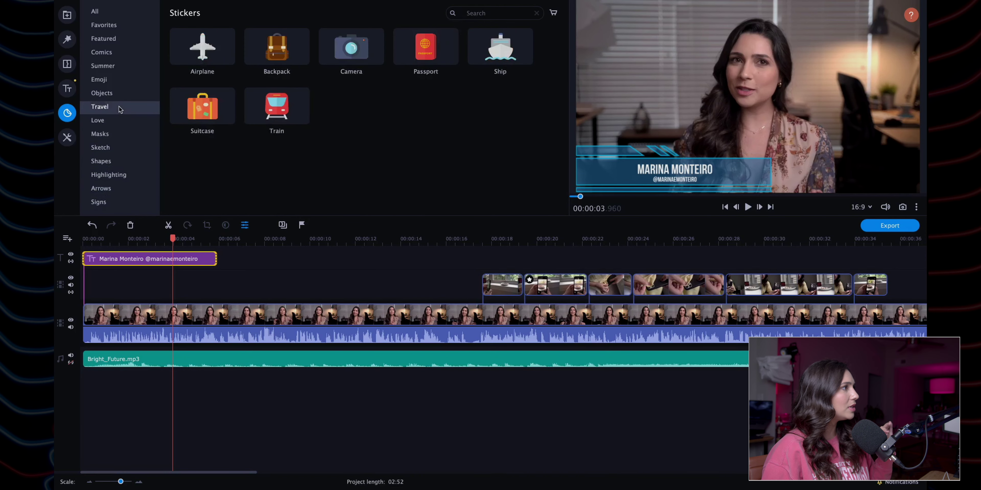
pyautogui.click(119, 94)
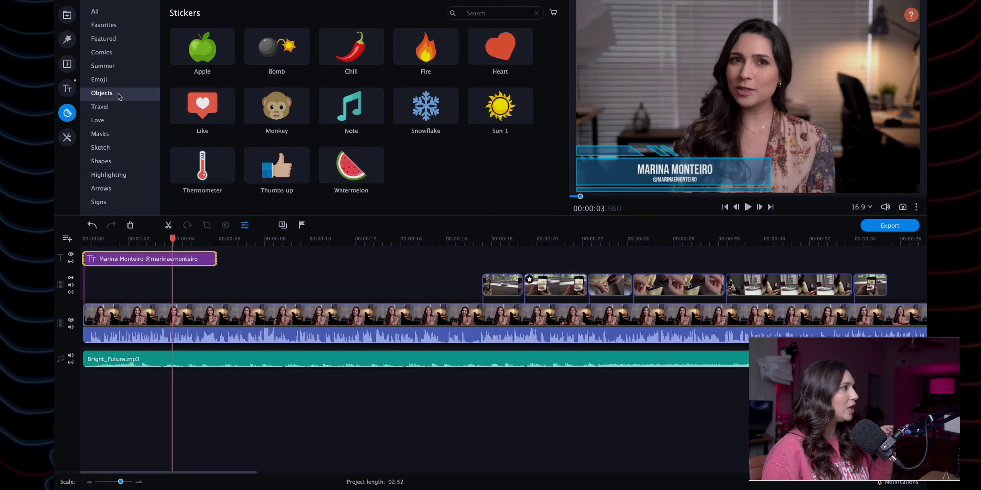
pyautogui.click(64, 141)
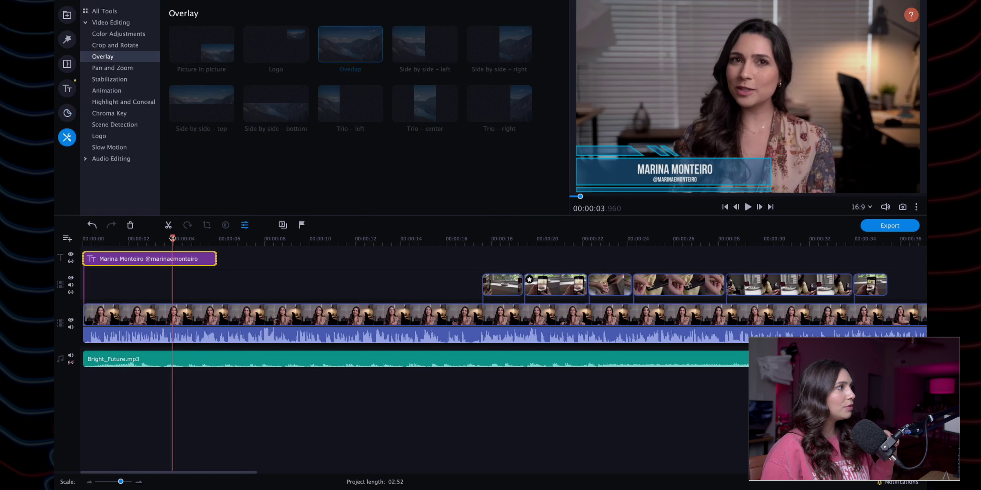
# Step: On the talking-head clip, set Advanced colour contrast to 4 and saturation to 0.85
pyautogui.click(229, 318)
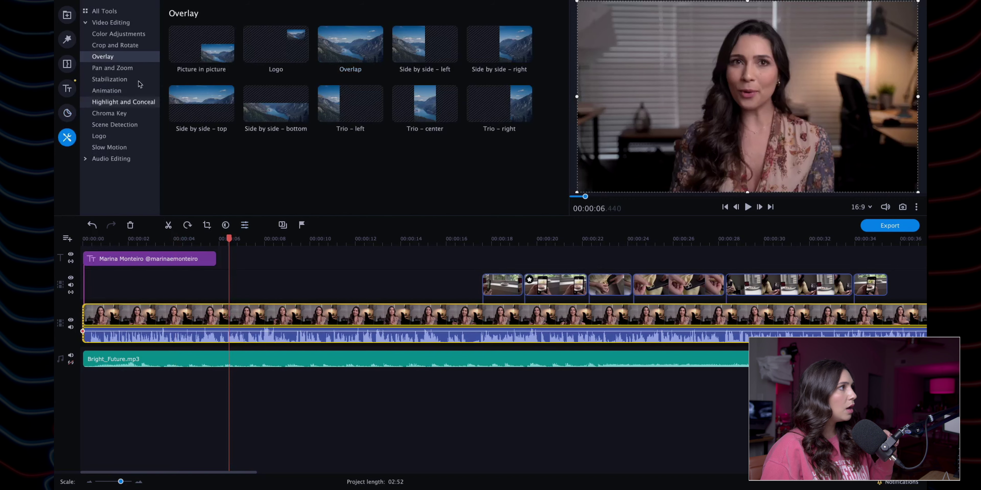
pyautogui.click(121, 34)
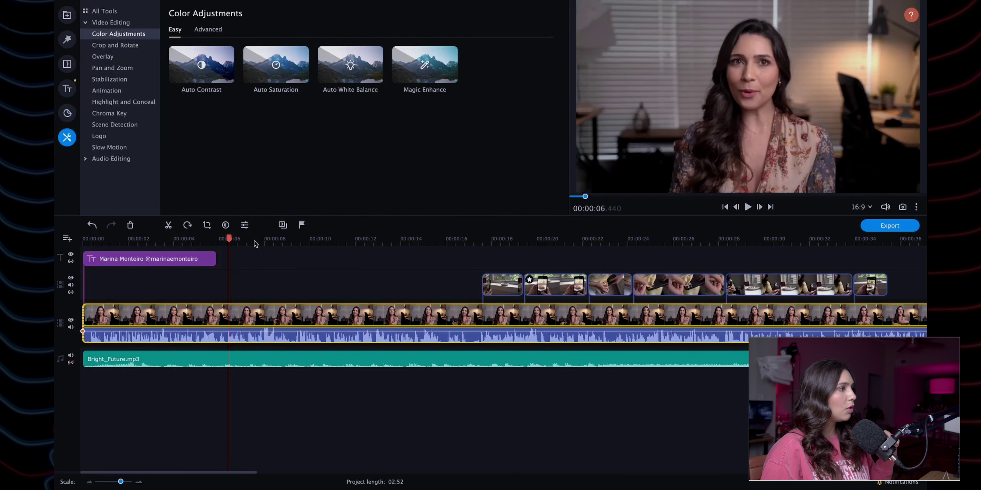
pyautogui.click(247, 321)
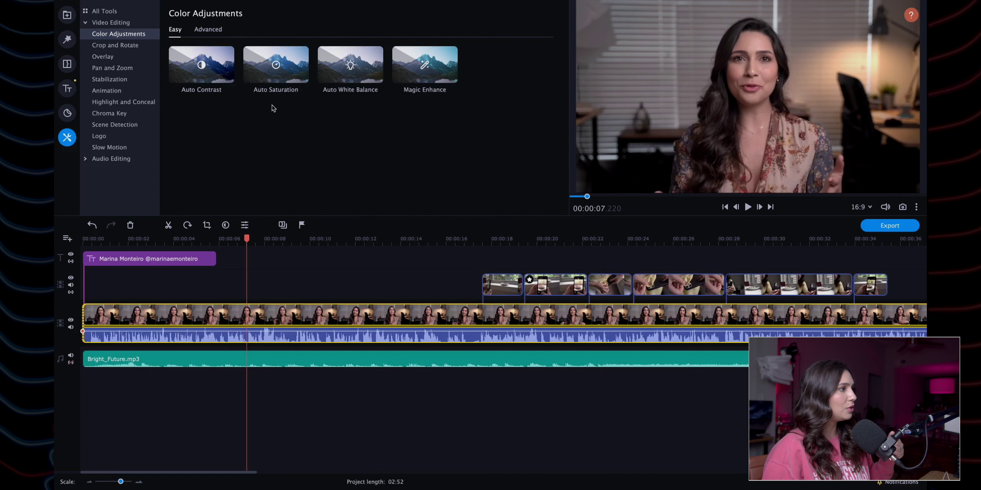
pyautogui.click(208, 35)
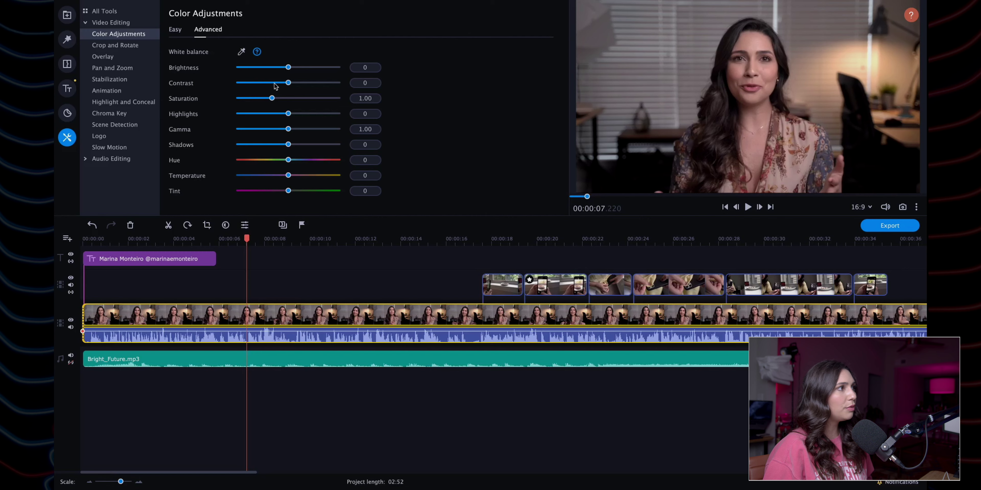
pyautogui.moveTo(289, 82); pyautogui.dragTo(268, 101)
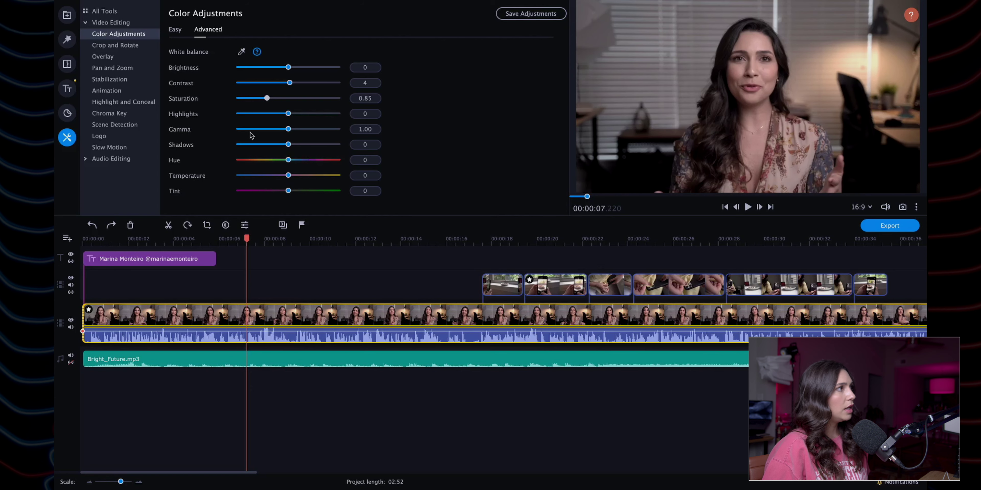
pyautogui.click(146, 45)
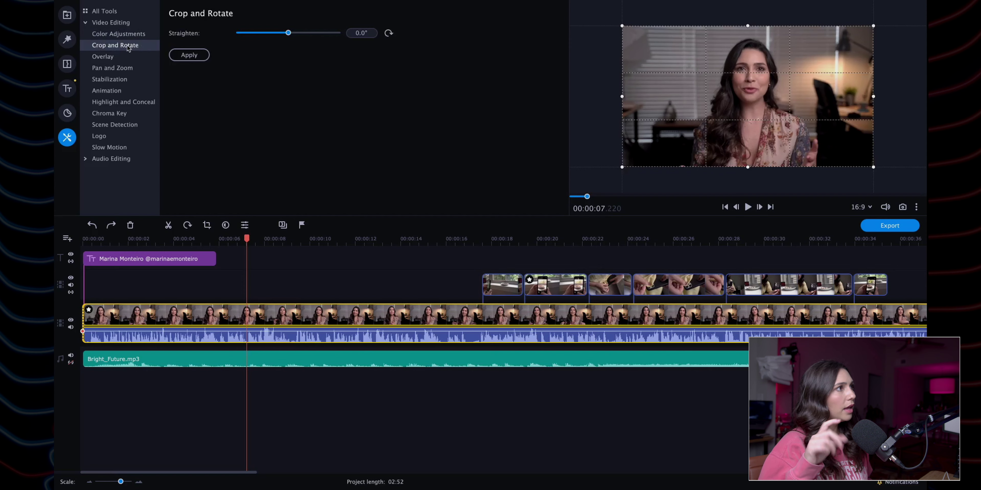
# Step: Apply Picture in picture to the clip and shrink the inset into the bottom-right corner
pyautogui.click(126, 58)
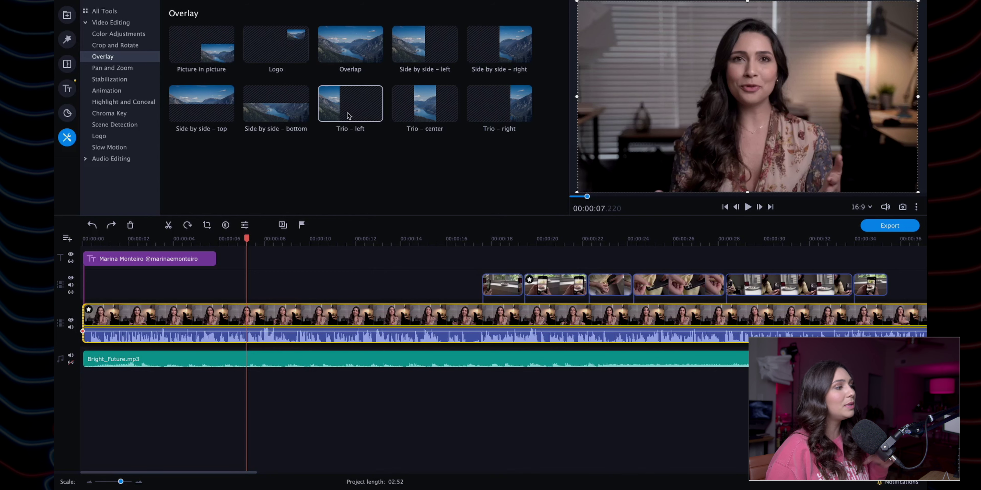
pyautogui.click(211, 43)
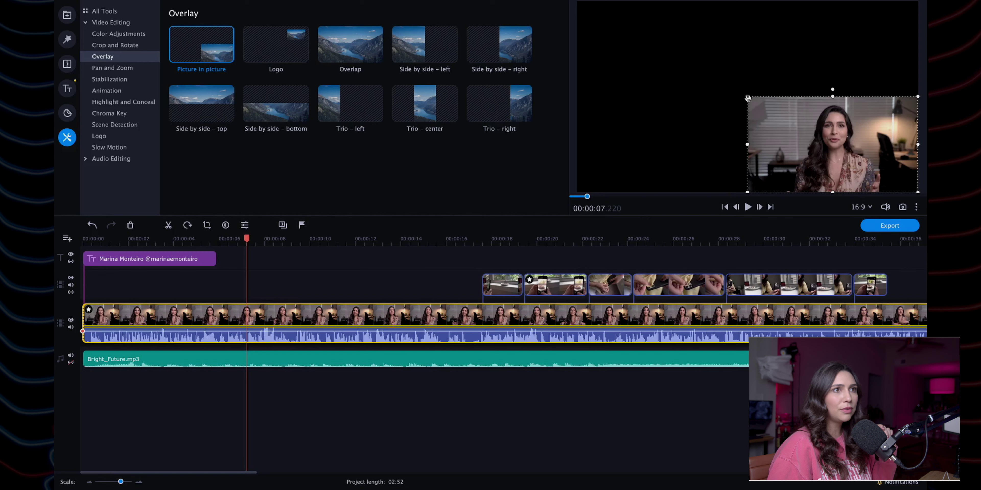
pyautogui.moveTo(746, 96); pyautogui.dragTo(857, 144)
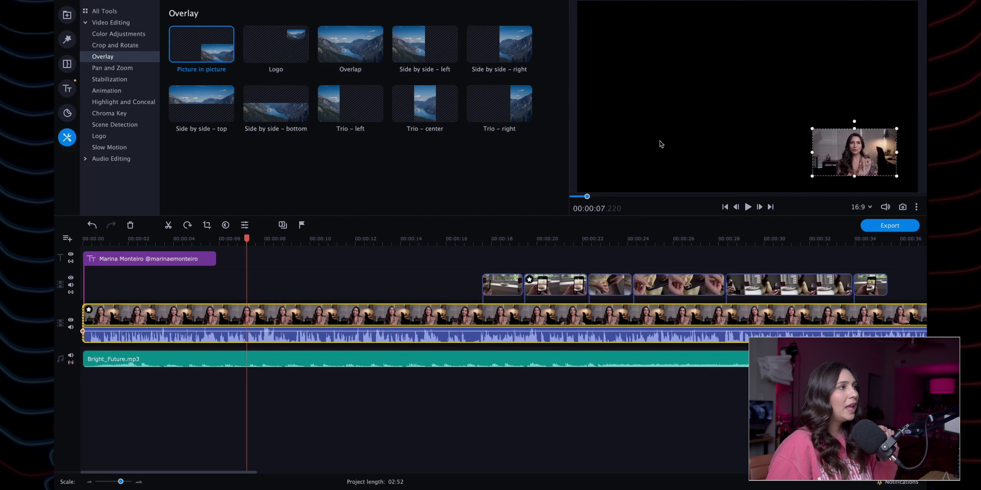
# Step: Try the Logo, overlap, Side by side halves and Trio thirds layouts on the clip
pyautogui.click(270, 50)
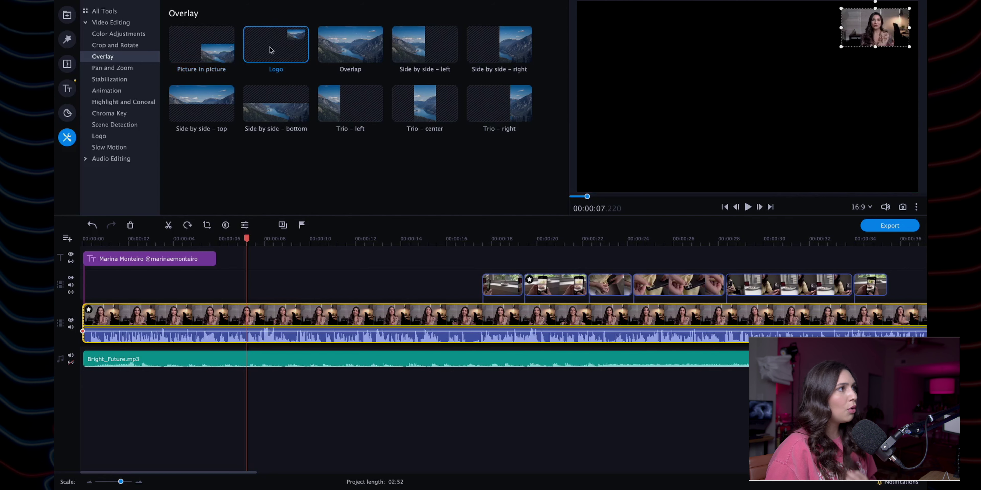
pyautogui.click(354, 50)
pyautogui.click(423, 45)
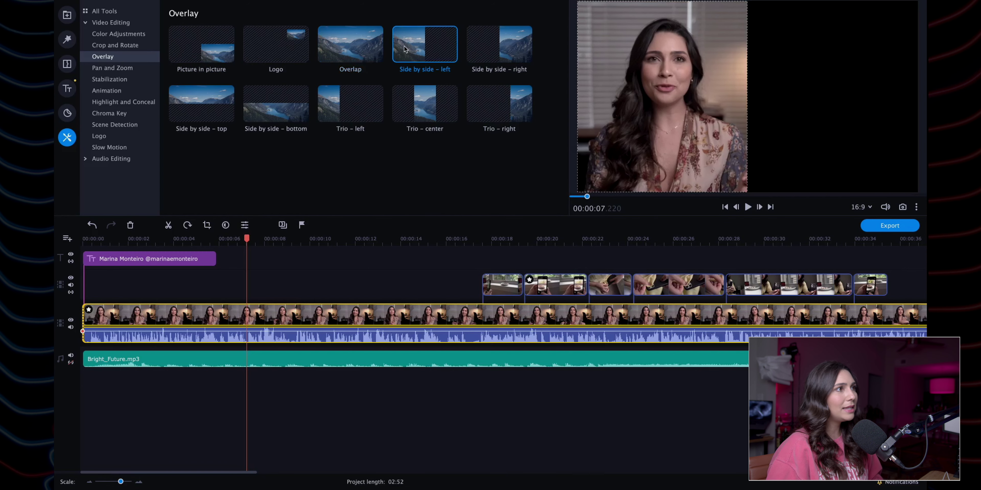
pyautogui.click(483, 44)
pyautogui.click(199, 113)
pyautogui.click(293, 112)
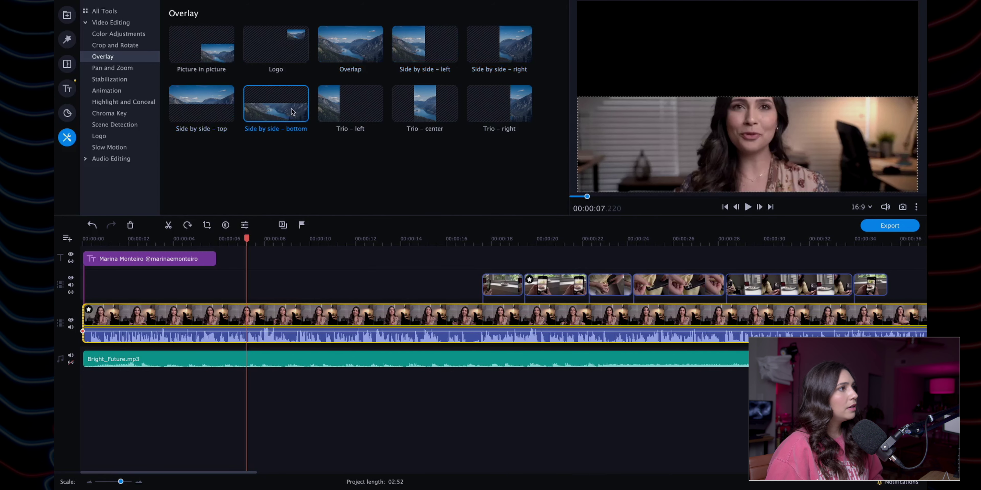
pyautogui.click(337, 111)
pyautogui.click(443, 109)
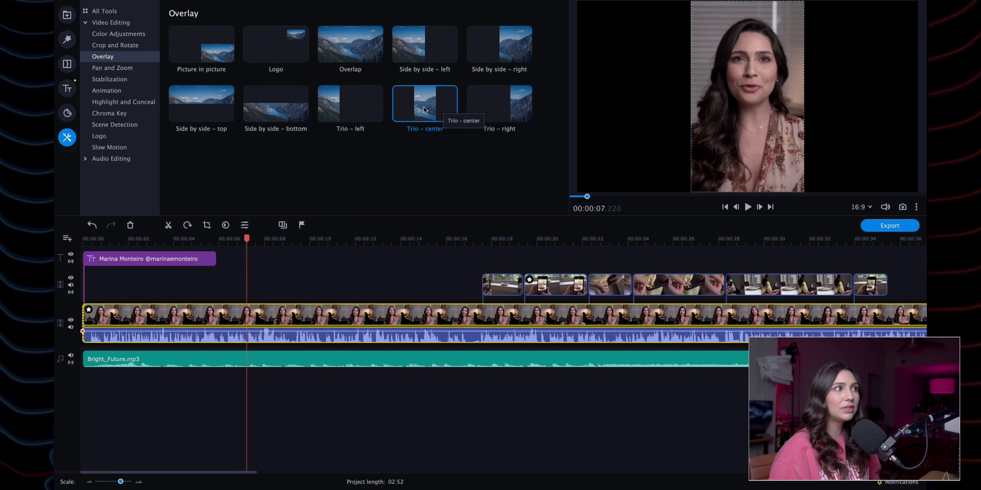
pyautogui.click(511, 117)
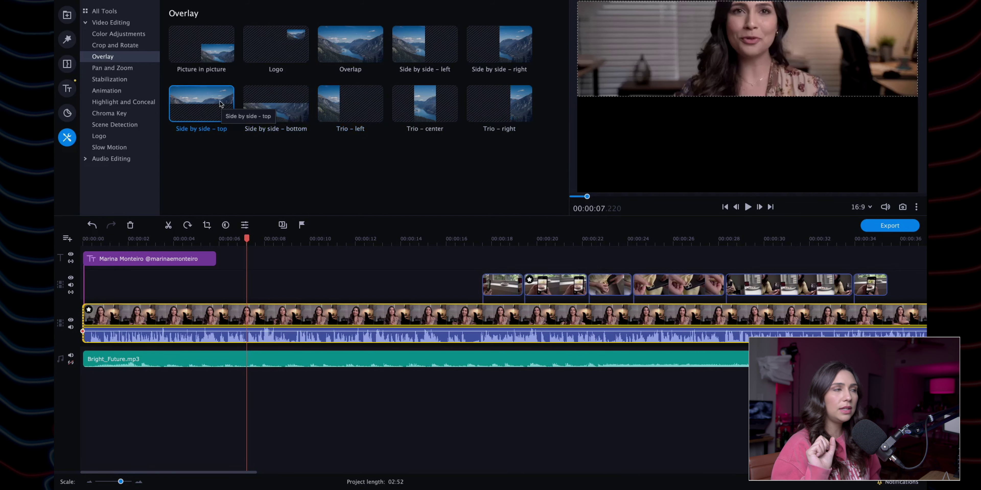
pyautogui.click(128, 69)
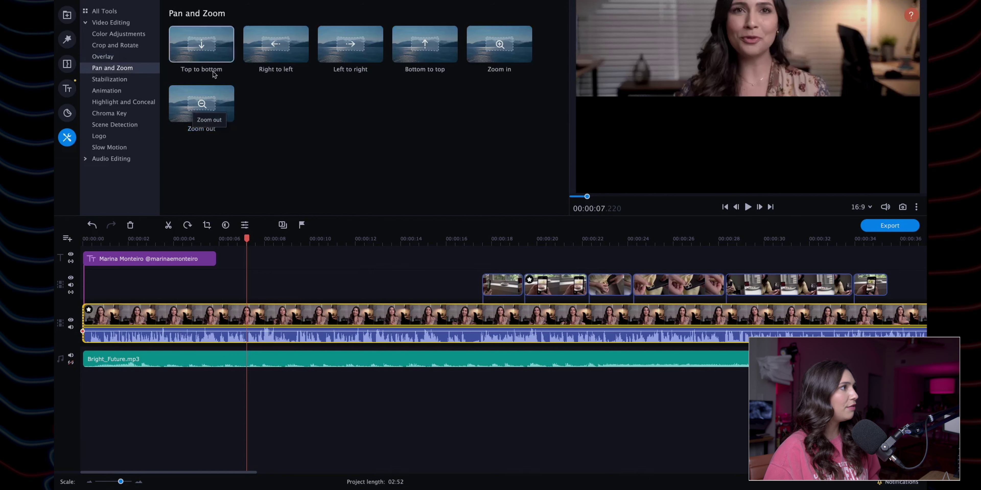
# Step: Browse Stabilization, Highlight and Conceal, Chroma Key, Scene Detection, Logo and Slow Motion, ending on Animation presets
pyautogui.click(114, 80)
pyautogui.click(116, 91)
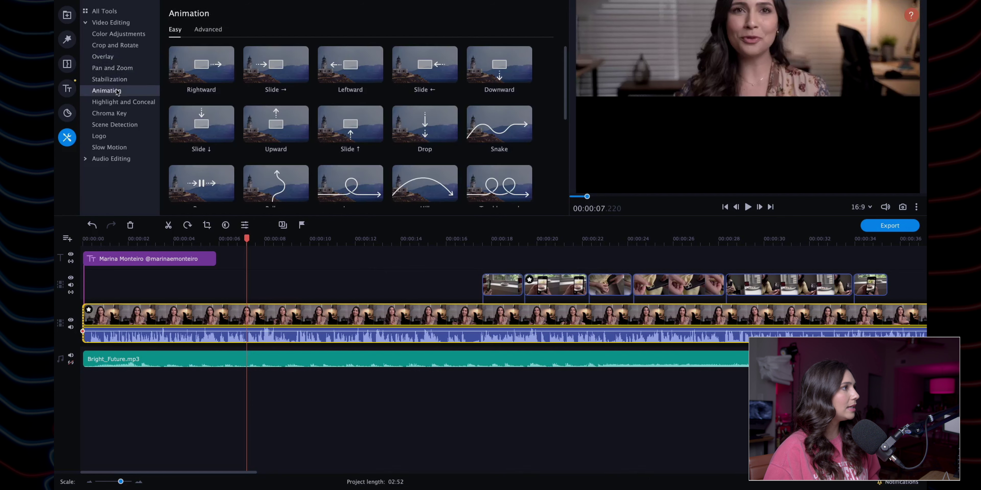
pyautogui.click(117, 102)
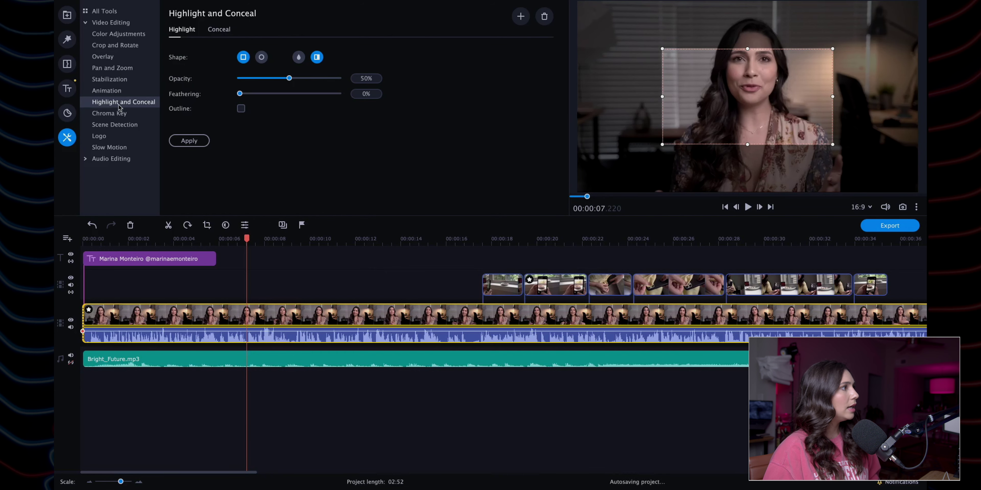
pyautogui.click(118, 113)
pyautogui.click(114, 125)
pyautogui.click(109, 137)
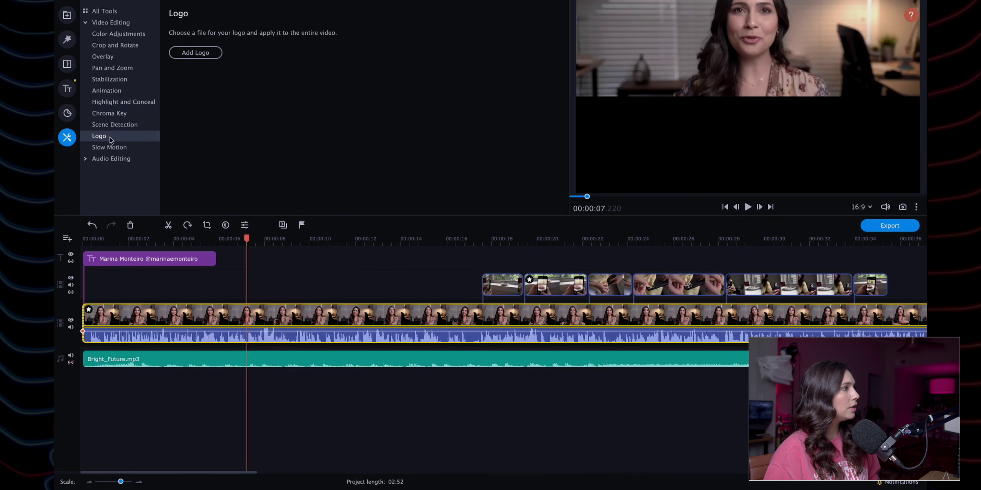
pyautogui.click(109, 149)
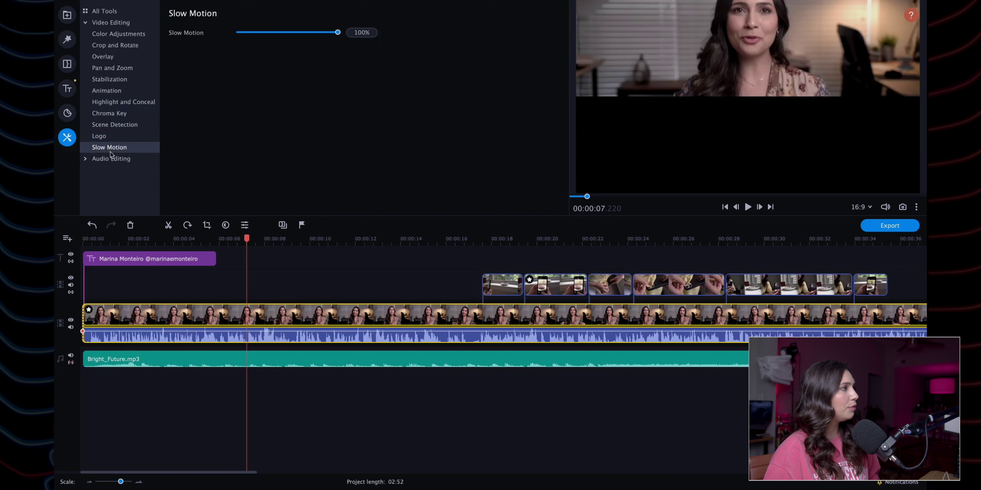
pyautogui.click(114, 125)
pyautogui.click(114, 114)
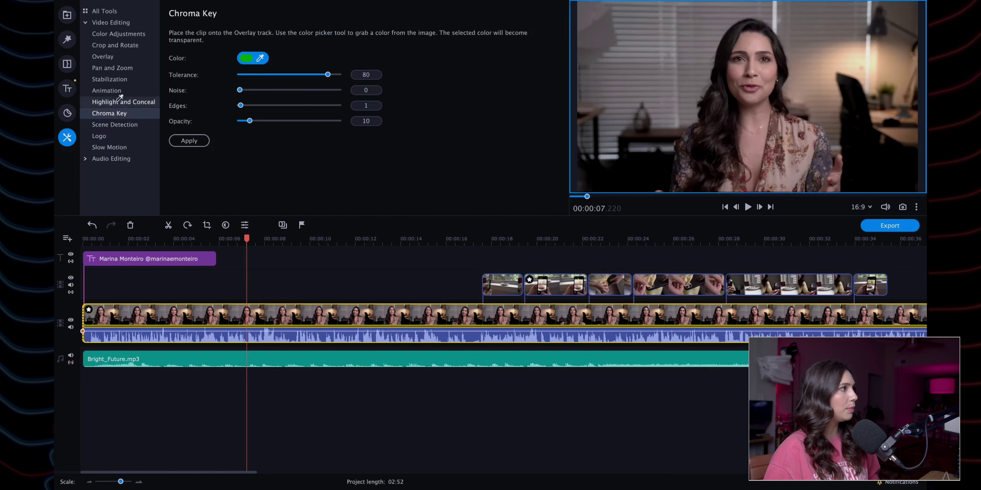
pyautogui.click(118, 102)
pyautogui.click(117, 91)
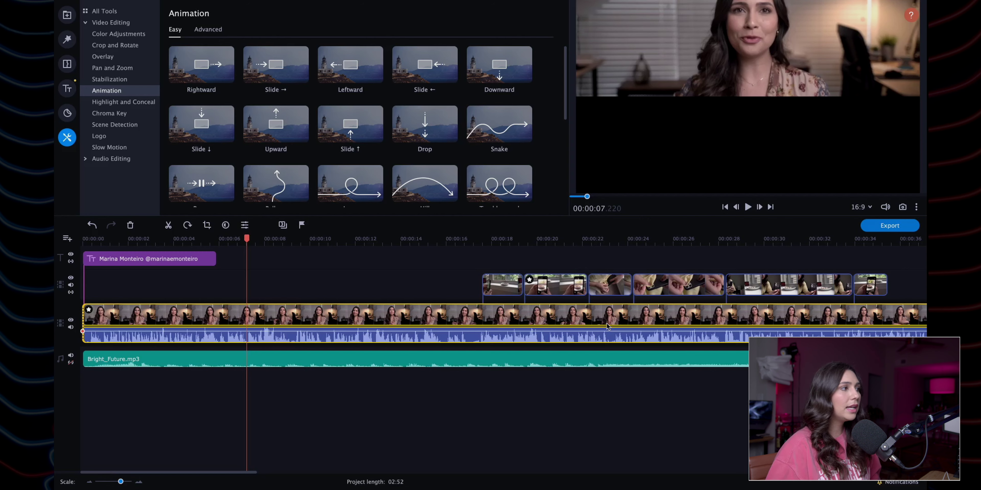
# Step: Open Export and look through the audio, mobile device, TV and online upload categories
pyautogui.click(902, 229)
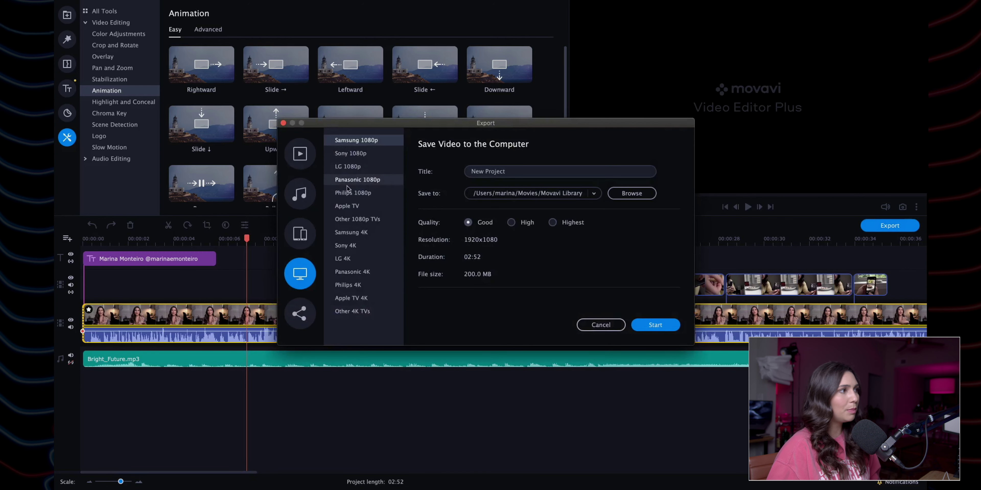
pyautogui.click(304, 196)
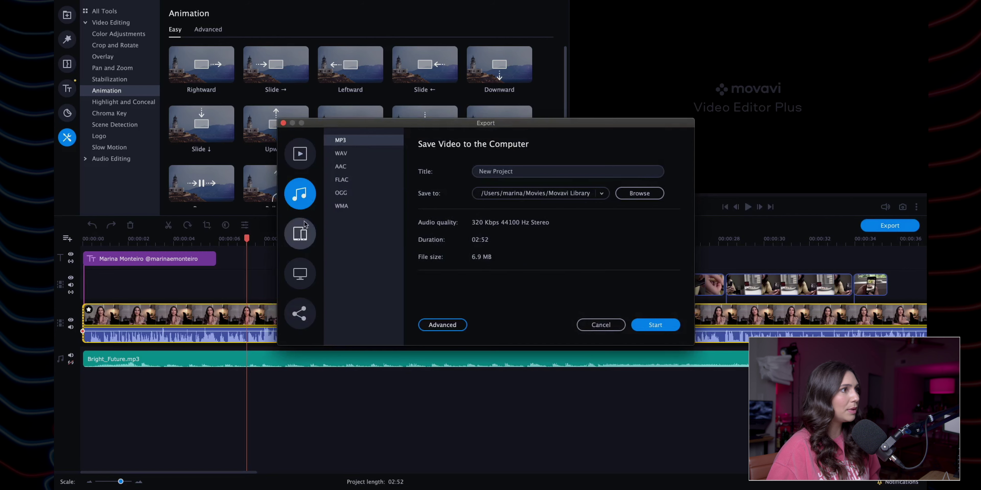
pyautogui.click(303, 236)
pyautogui.click(306, 269)
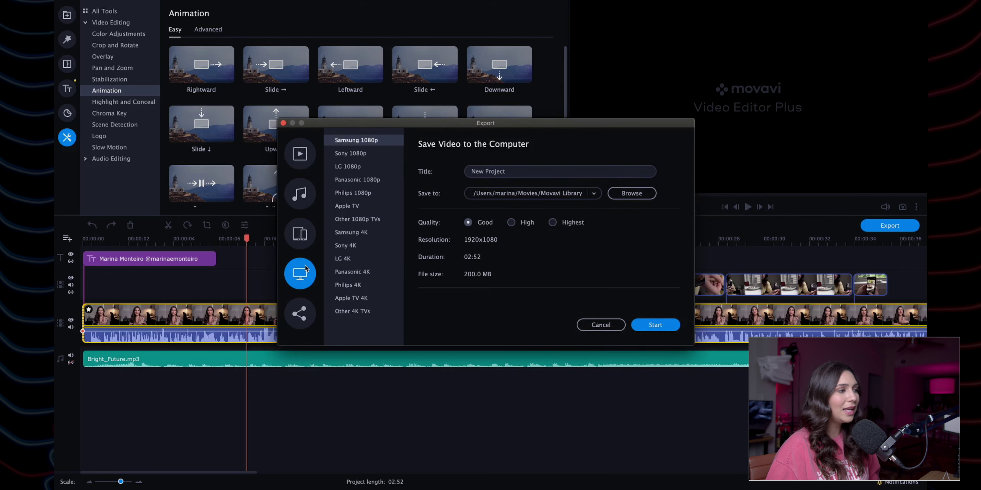
pyautogui.click(308, 314)
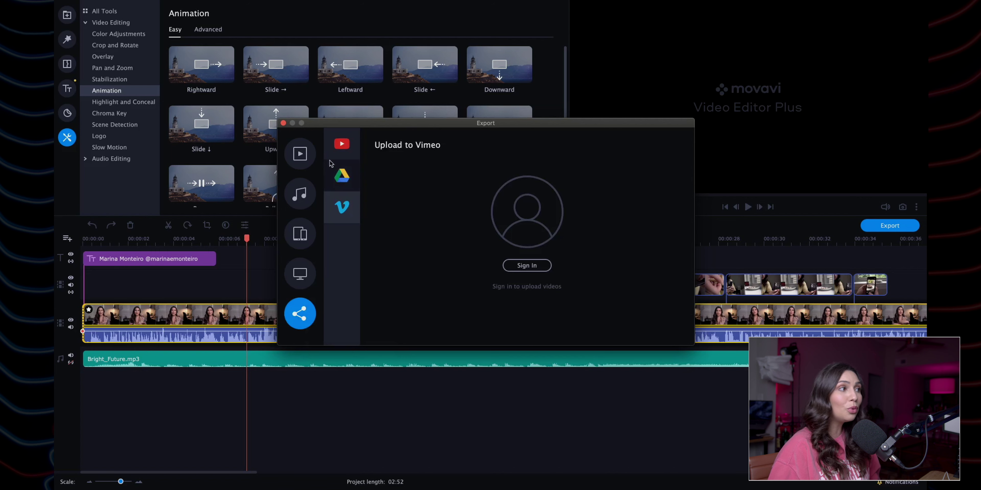
# Step: Check the YouTube, Google Drive and Vimeo upload options, then return to saving on the computer
pyautogui.click(342, 147)
pyautogui.click(343, 176)
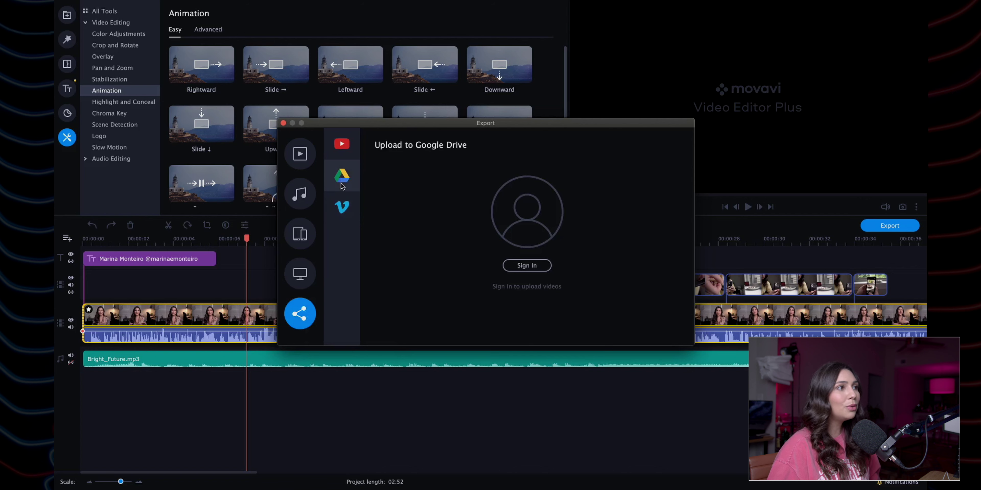
pyautogui.click(350, 212)
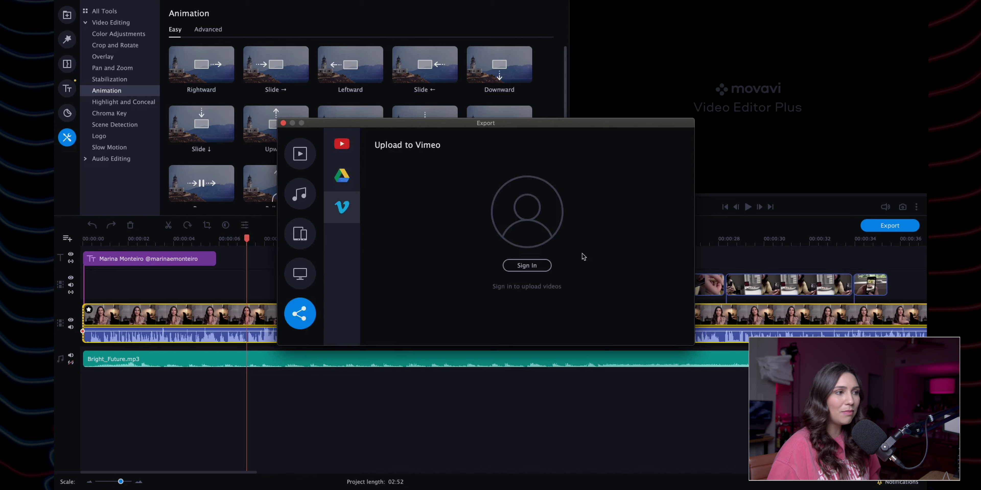
pyautogui.click(300, 260)
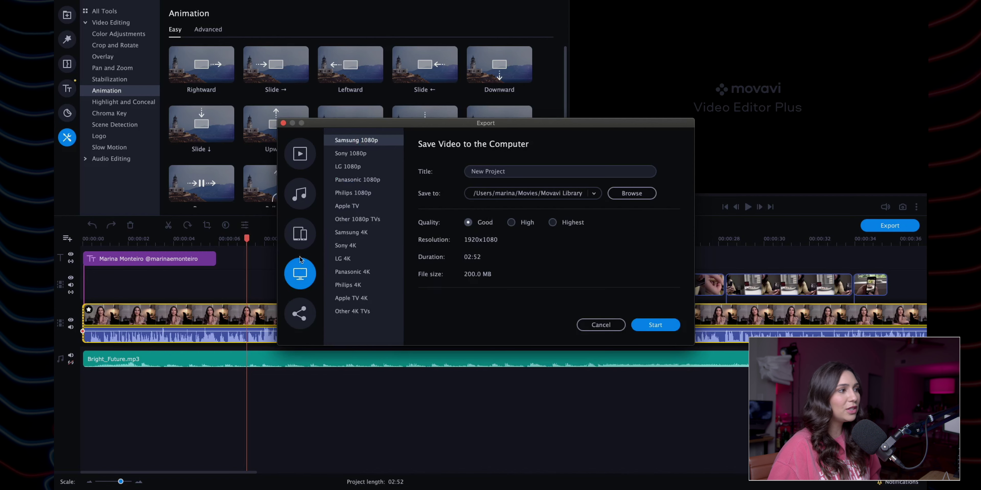